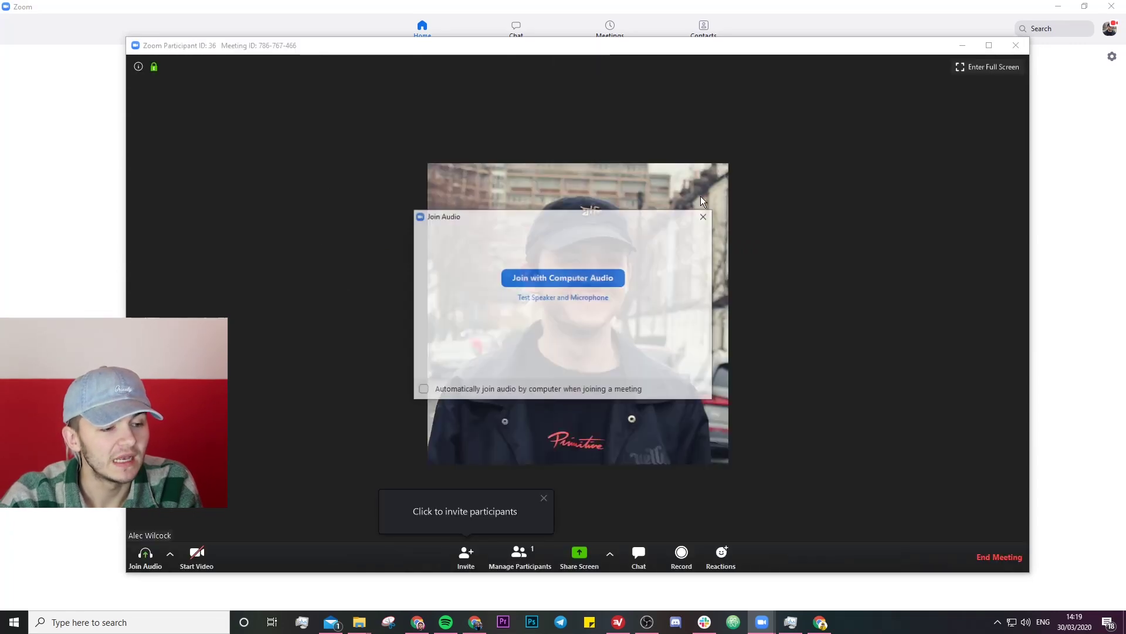
Step: Join the Zoom meeting with computer audio and start recording it
{"action": "left_click", "coordinate": [547, 278]}
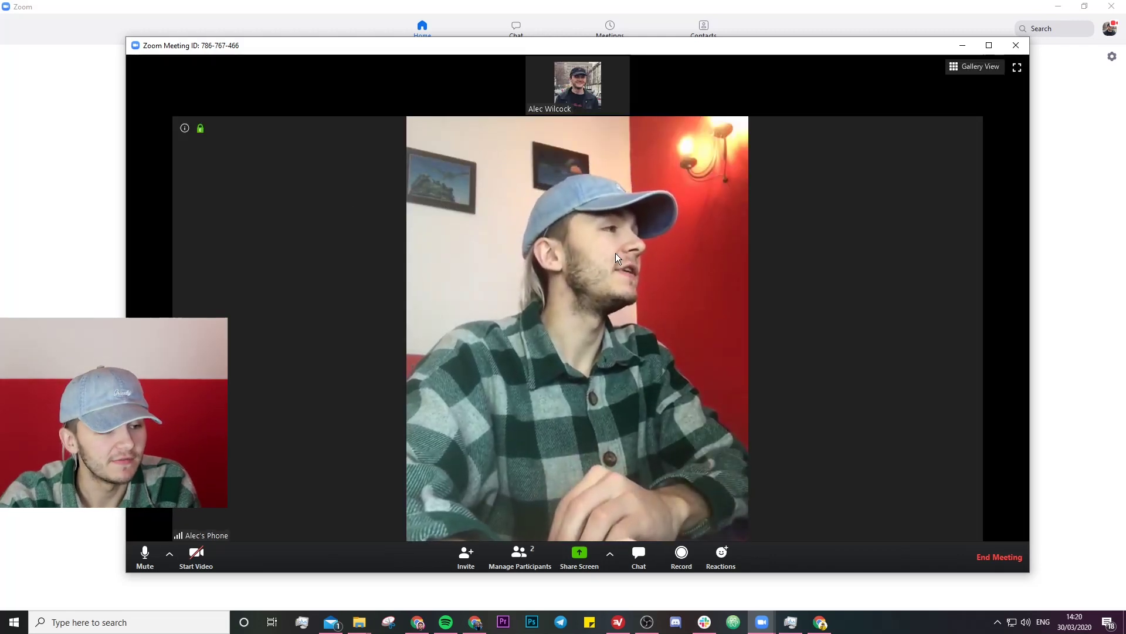
{"action": "mouse_move", "coordinate": [574, 85]}
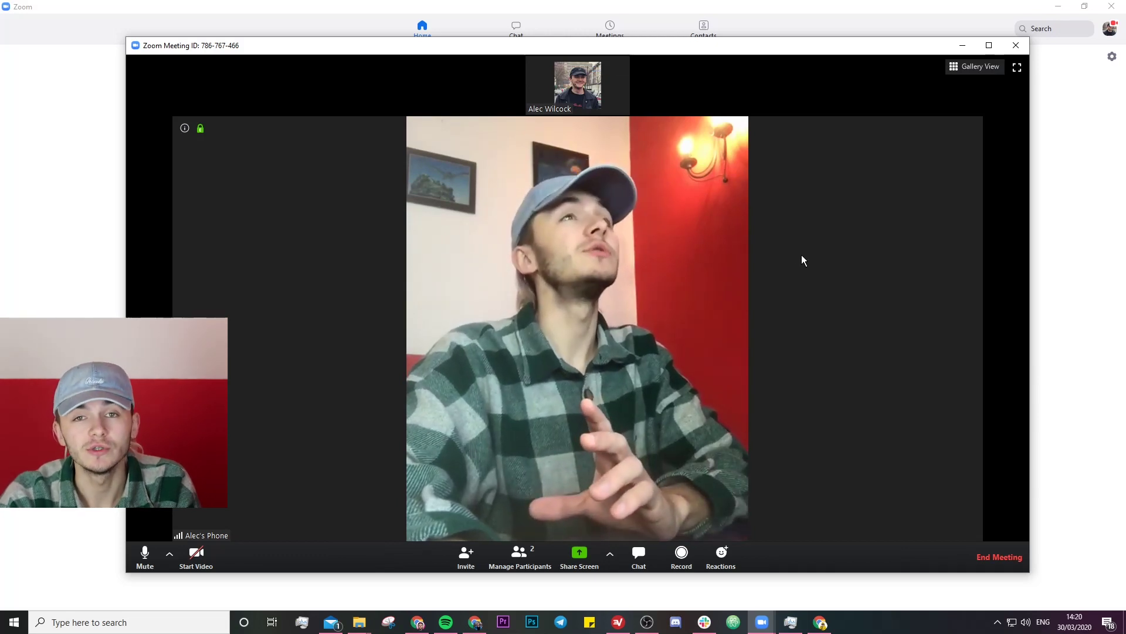
{"action": "left_click", "coordinate": [682, 554]}
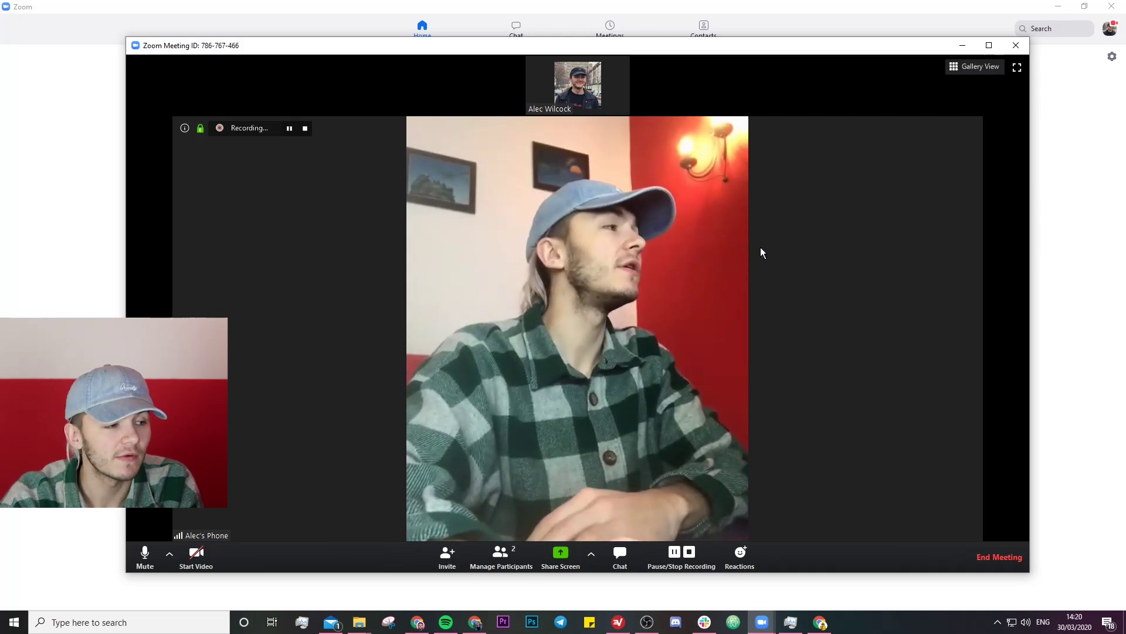
Step: Start sharing a Zoom whiteboard
{"action": "left_click", "coordinate": [558, 554]}
{"action": "left_click", "coordinate": [497, 220]}
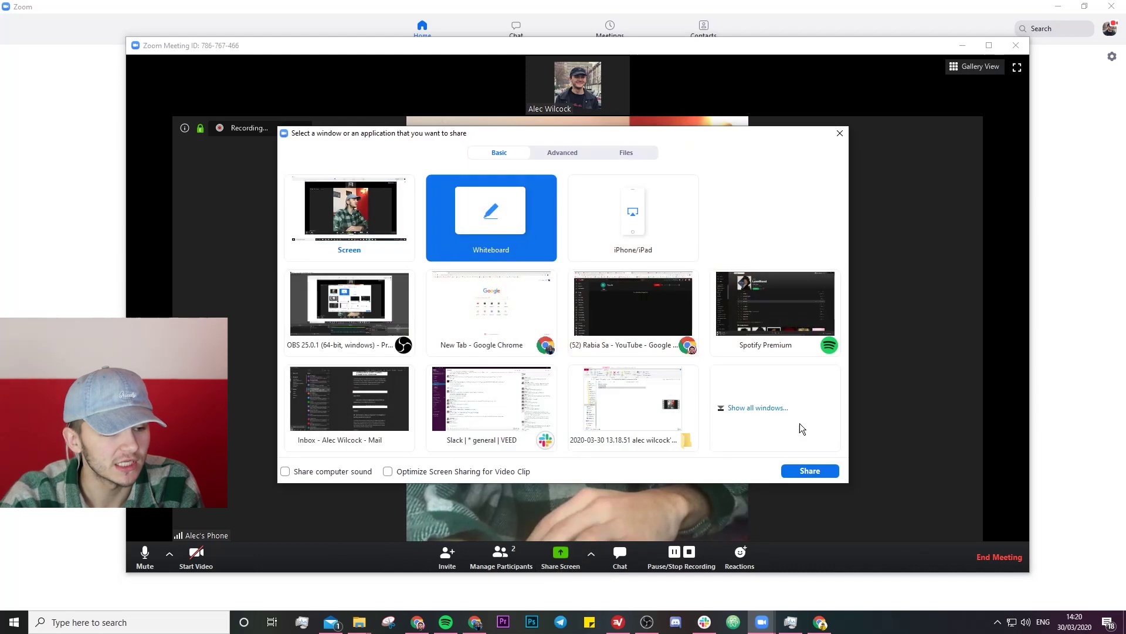
{"action": "left_click", "coordinate": [810, 470]}
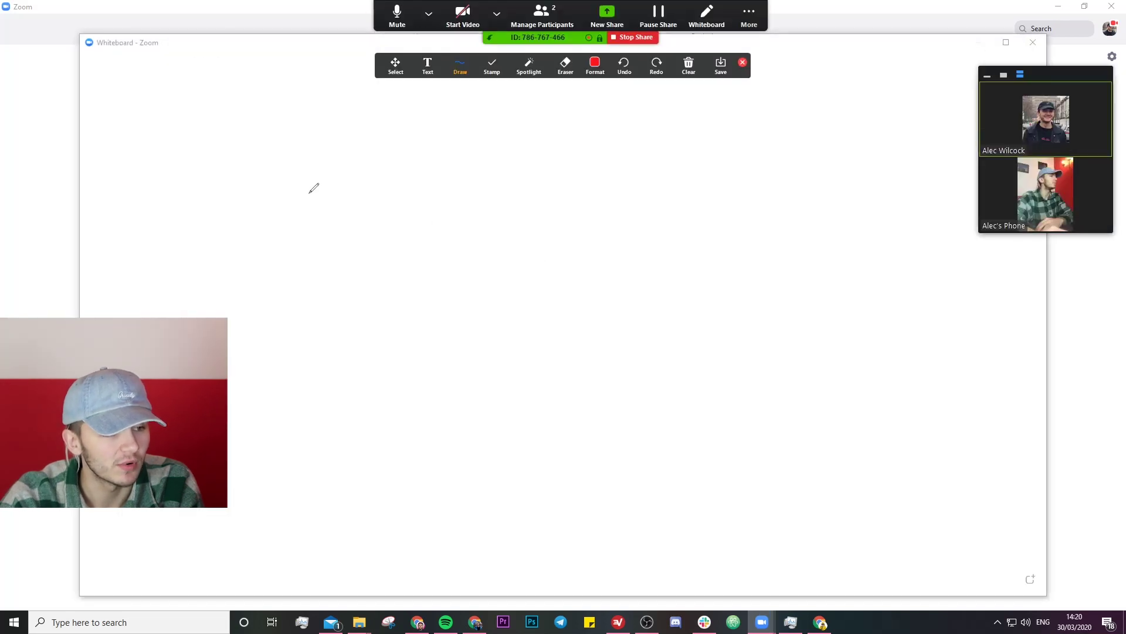
Step: Handwrite 'Hello' and a # sign on the whiteboard, then stop sharing
{"action": "left_click_drag", "start_coordinate": [285, 174], "coordinate": [267, 293]}
{"action": "mouse_move", "coordinate": [320, 185]}
{"action": "left_mouse_down"}
{"action": "mouse_move", "coordinate": [298, 278]}
{"action": "mouse_move", "coordinate": [334, 269]}
{"action": "left_mouse_up"}
{"action": "mouse_move", "coordinate": [396, 203]}
{"action": "left_mouse_down"}
{"action": "mouse_move", "coordinate": [378, 298]}
{"action": "mouse_move", "coordinate": [397, 314]}
{"action": "left_mouse_up"}
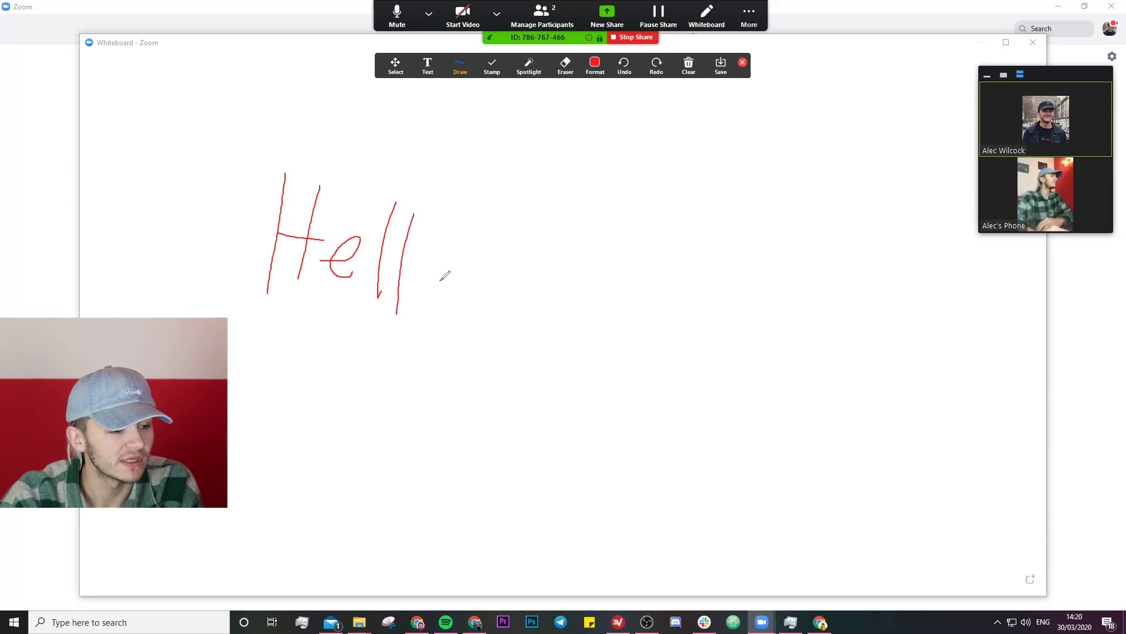
{"action": "mouse_move", "coordinate": [440, 275]}
{"action": "left_mouse_down"}
{"action": "mouse_move", "coordinate": [406, 307]}
{"action": "mouse_move", "coordinate": [449, 310]}
{"action": "mouse_move", "coordinate": [440, 280]}
{"action": "left_mouse_up"}
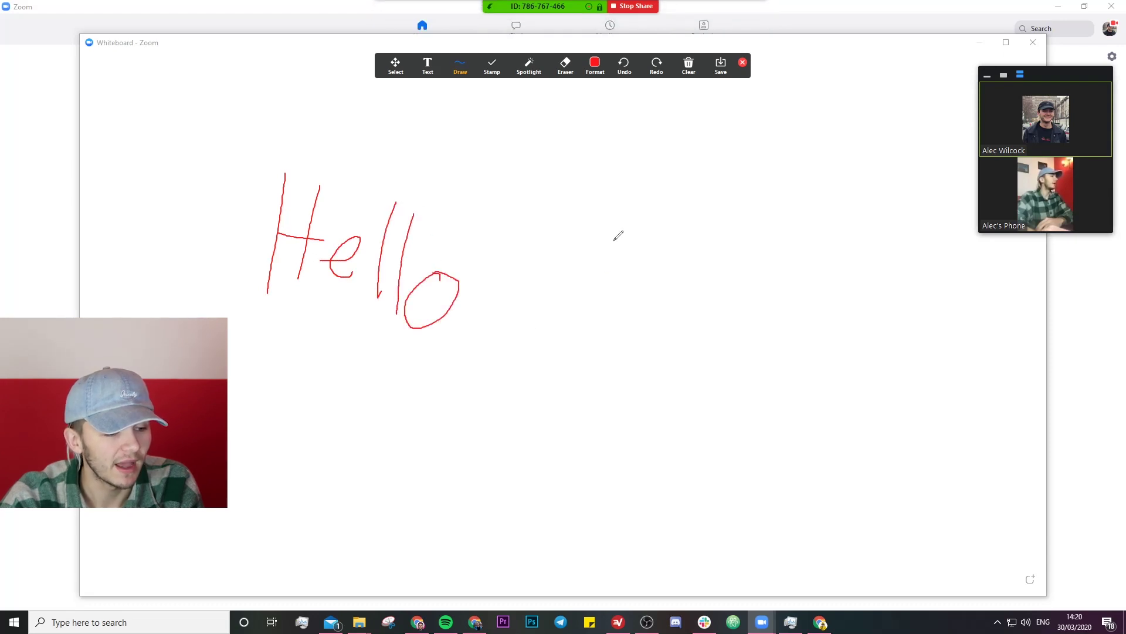
{"action": "mouse_move", "coordinate": [613, 240]}
{"action": "left_mouse_down"}
{"action": "mouse_move", "coordinate": [591, 352]}
{"action": "mouse_move", "coordinate": [618, 345]}
{"action": "left_mouse_up"}
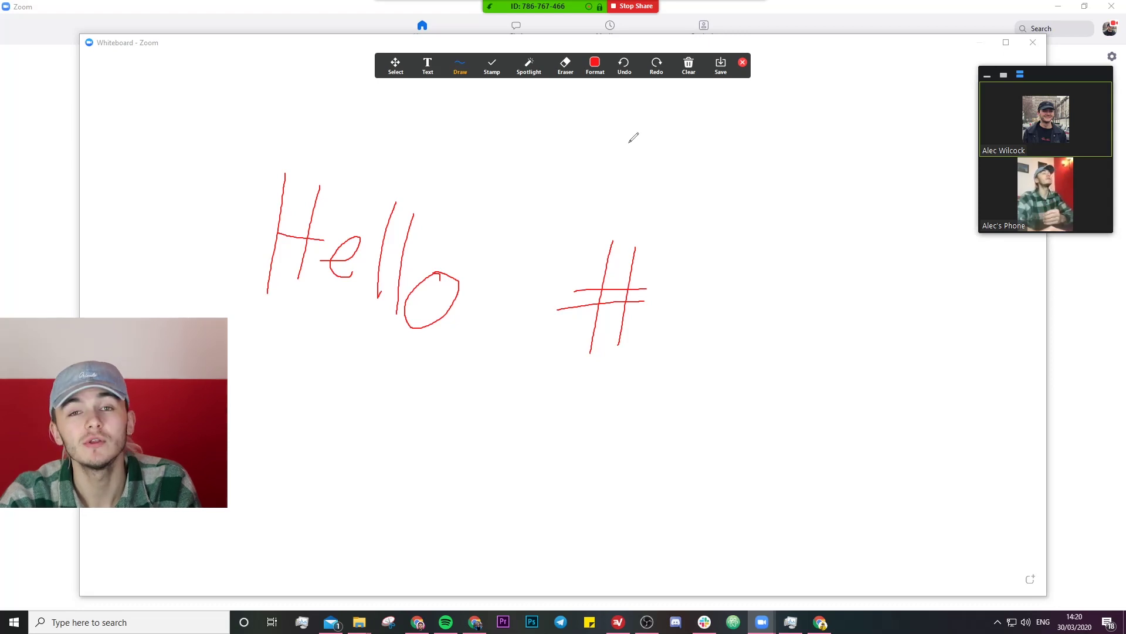
{"action": "left_click", "coordinate": [632, 6]}
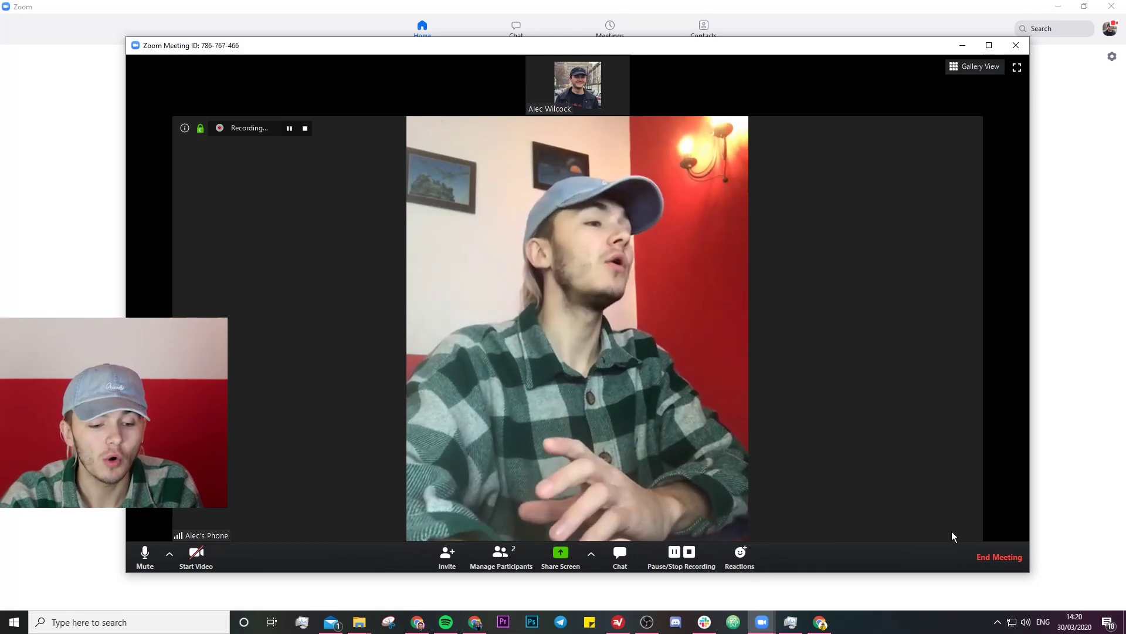
Step: End the Zoom meeting for all participants
{"action": "left_click", "coordinate": [992, 555]}
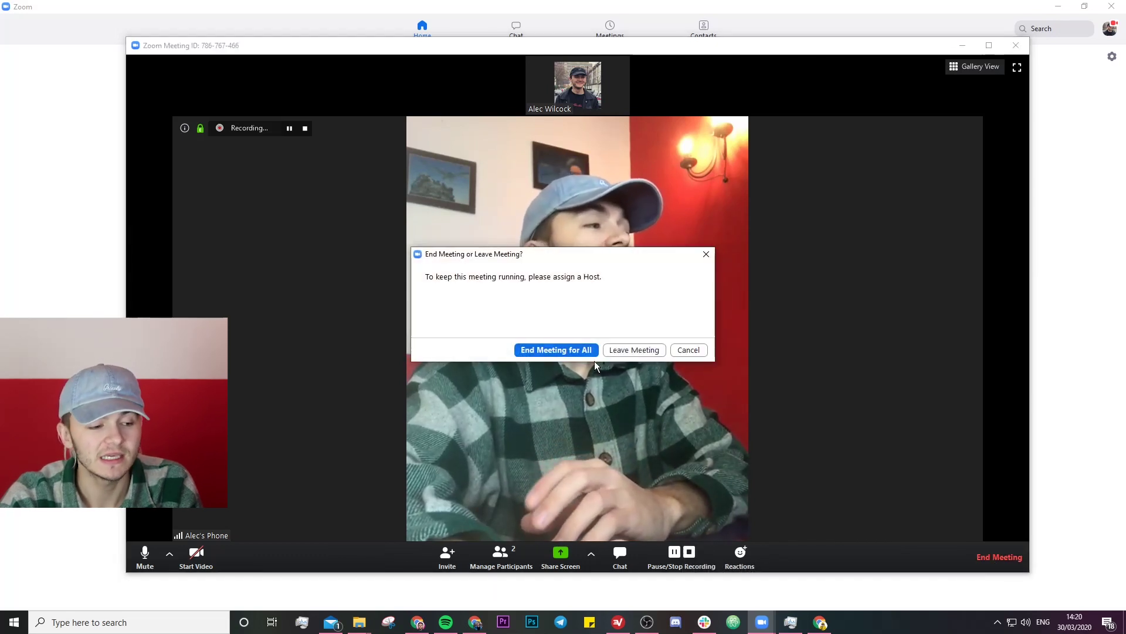
{"action": "left_click", "coordinate": [561, 349]}
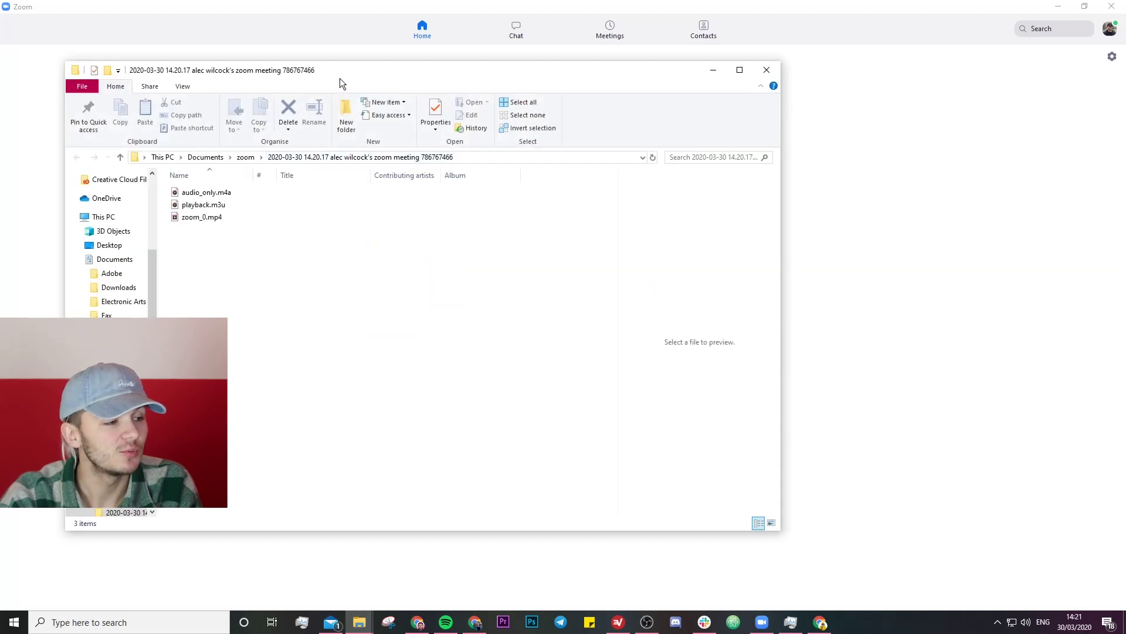
Step: Inspect audio_only.m4a, playback.m3u and zoom_0.mp4 in the recording folder, then bring up Chrome
{"action": "left_click_drag", "start_coordinate": [340, 78], "coordinate": [337, 67]}
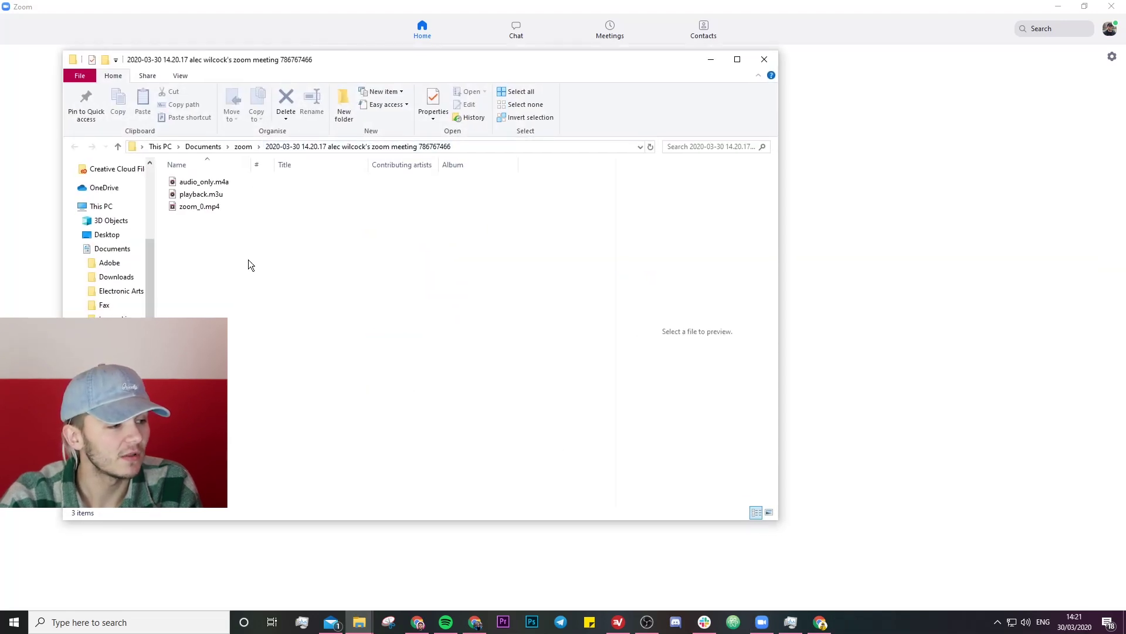
{"action": "left_click_drag", "start_coordinate": [222, 241], "coordinate": [217, 179]}
{"action": "left_click", "coordinate": [223, 185]}
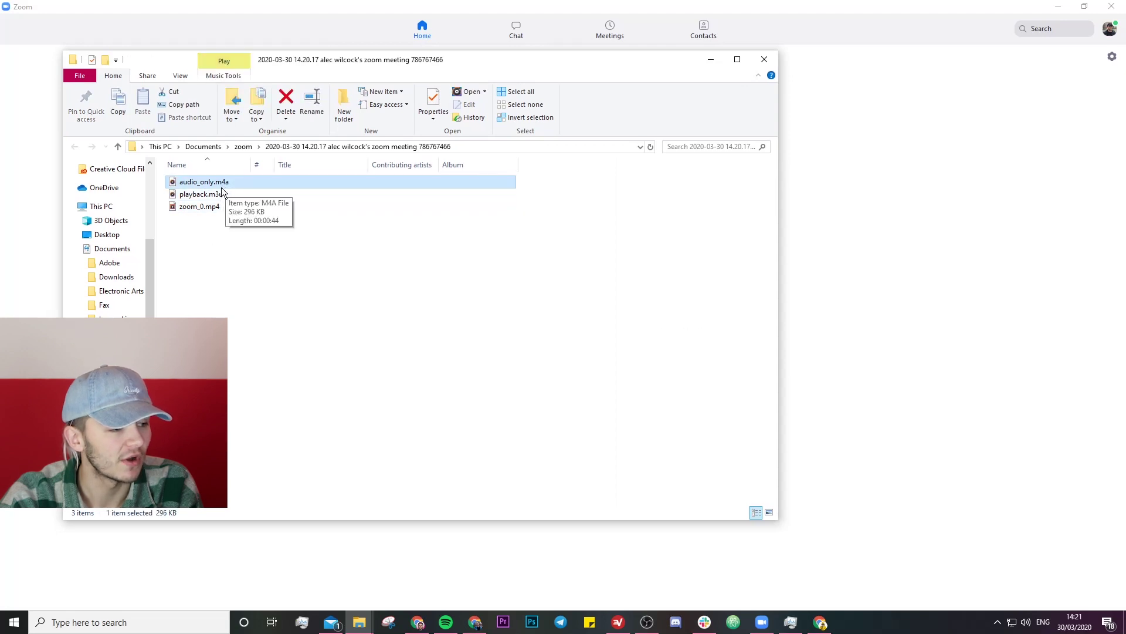
{"action": "left_click", "coordinate": [215, 195]}
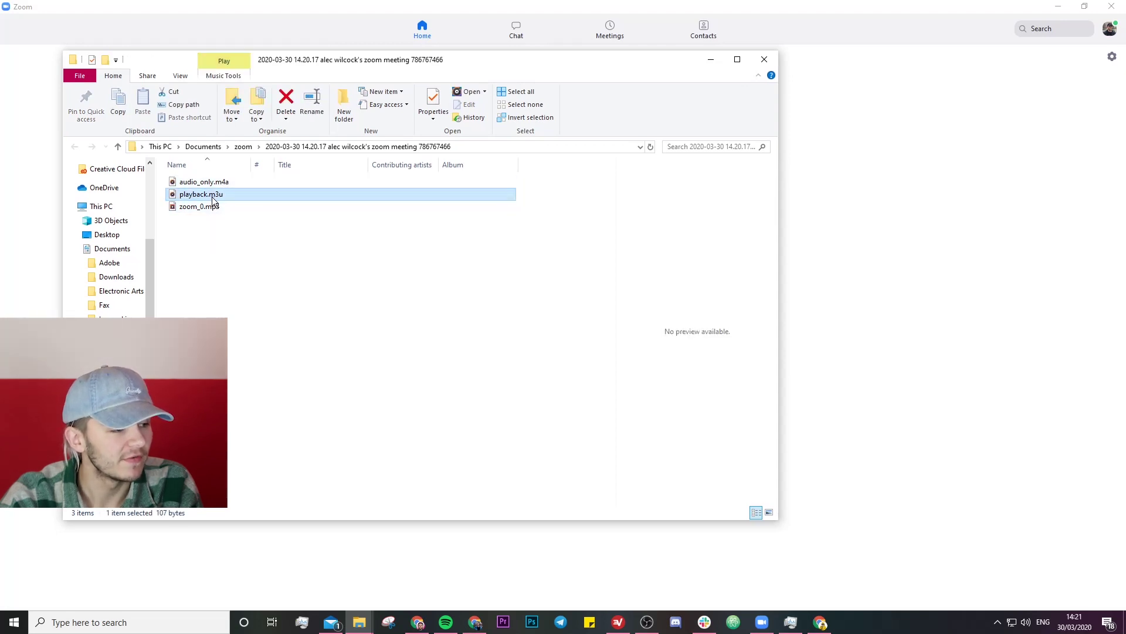
{"action": "left_click", "coordinate": [212, 208]}
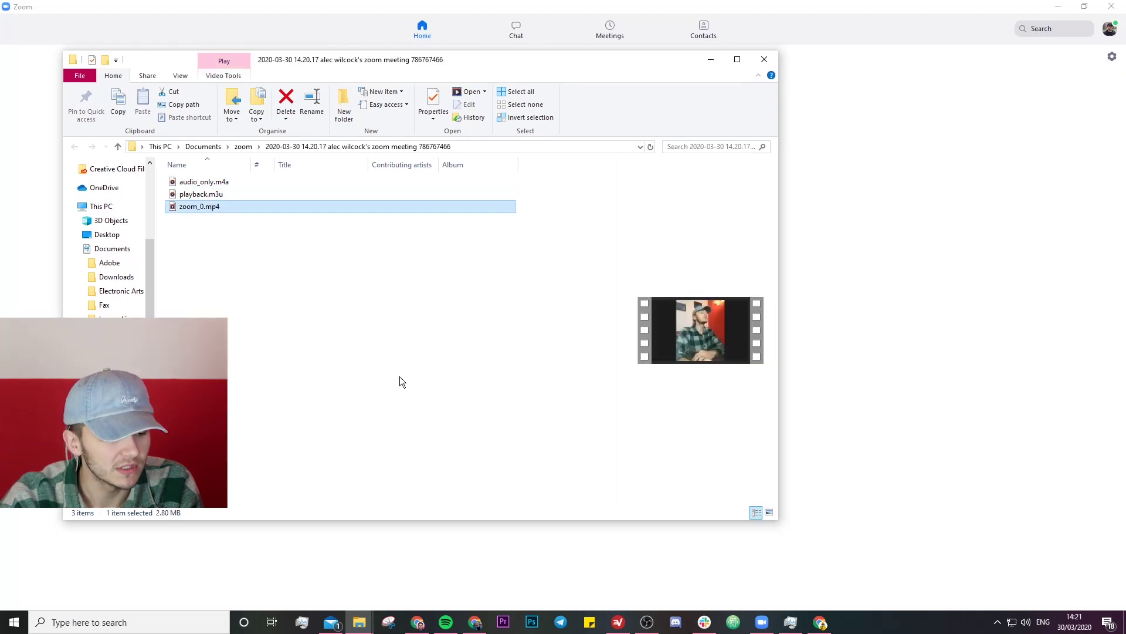
{"action": "left_click", "coordinate": [475, 623]}
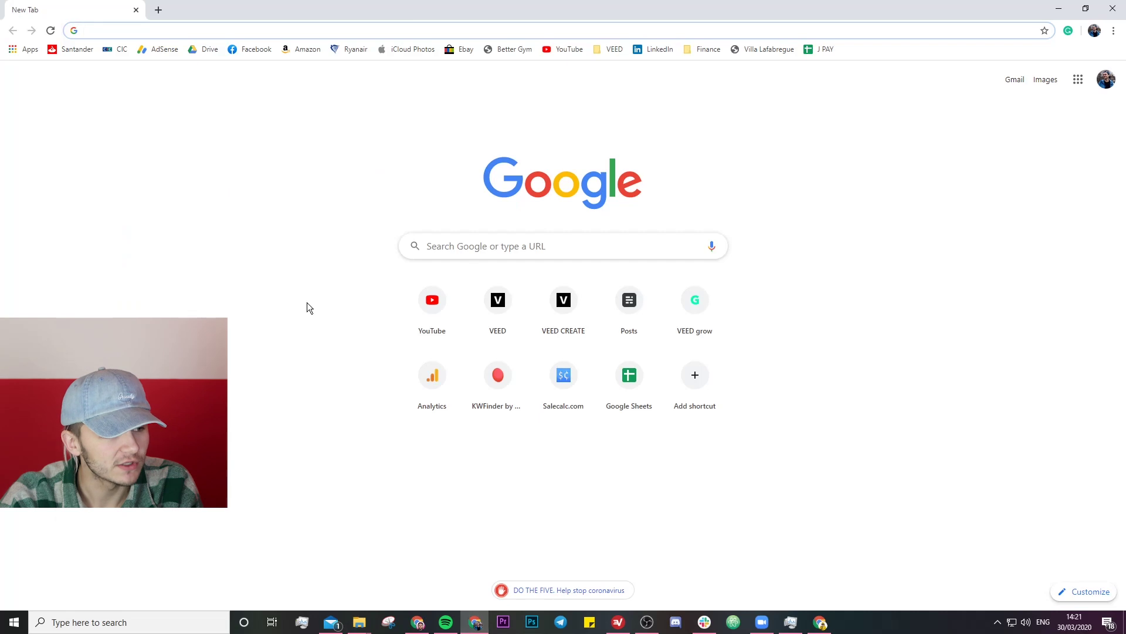
Step: Go to veed.io and start a new project
{"action": "left_click", "coordinate": [177, 31]}
{"action": "type", "text": "veed.io"}
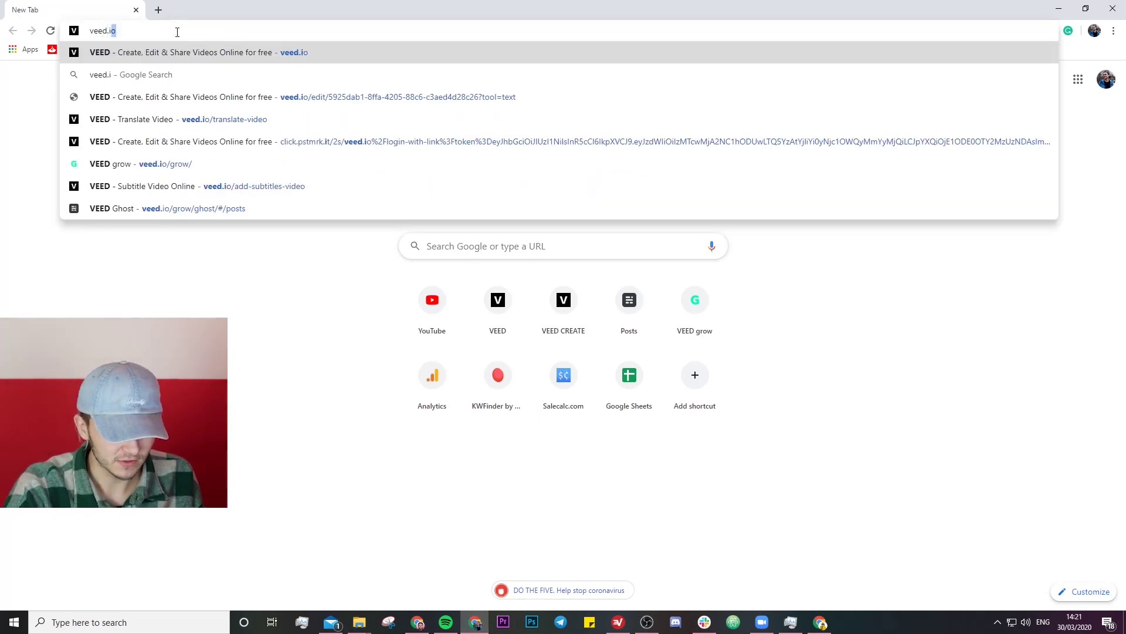
{"action": "key", "text": "Return"}
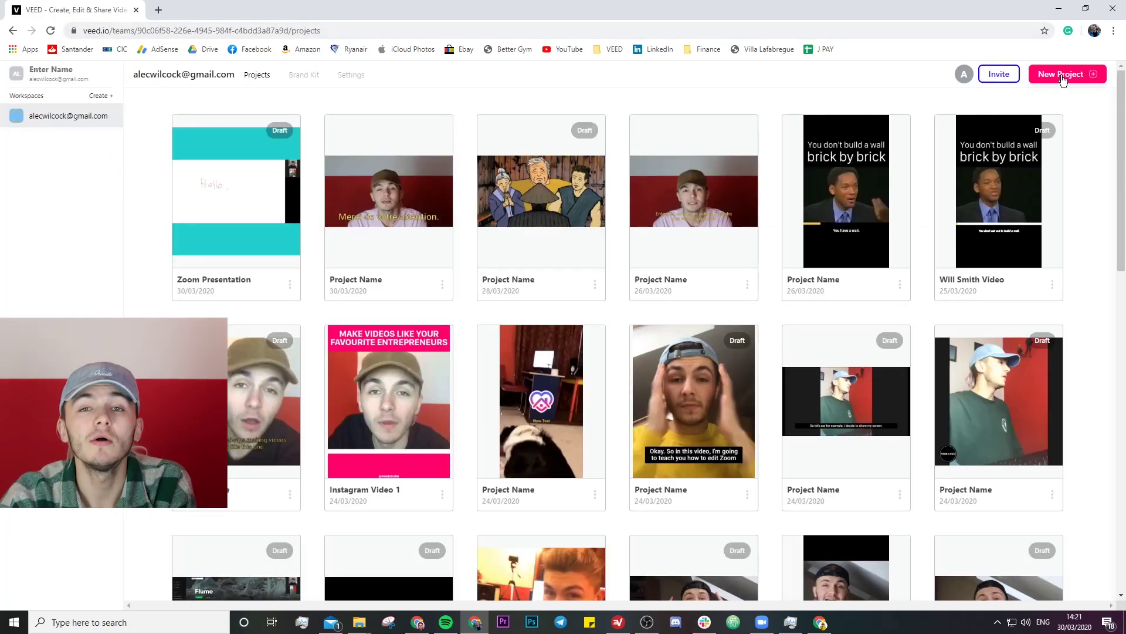
{"action": "left_click", "coordinate": [1062, 76]}
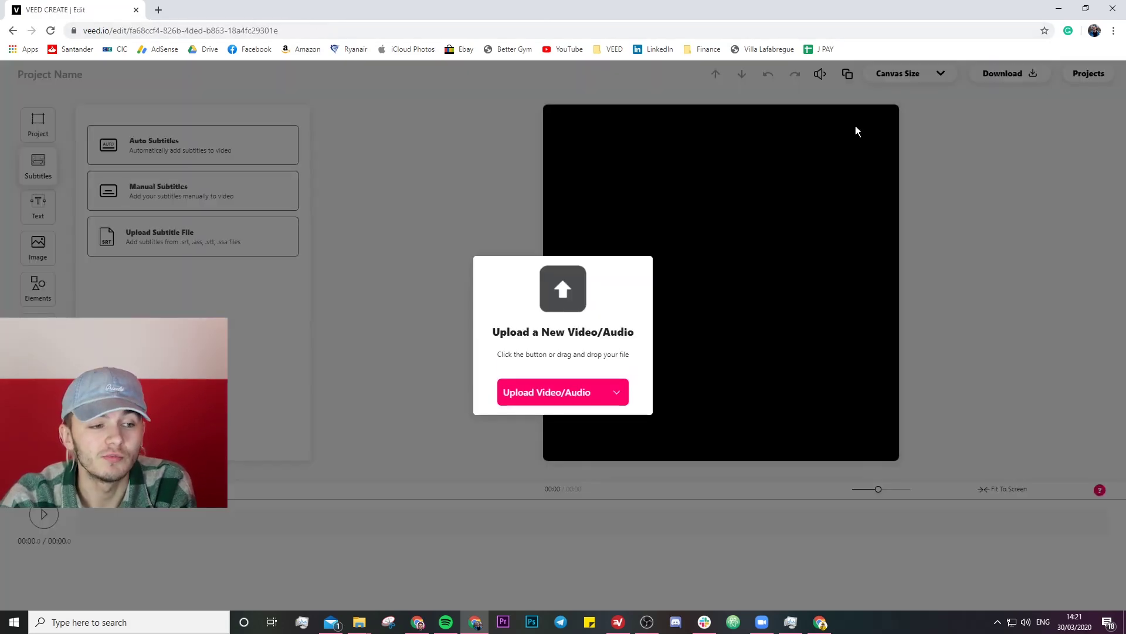
Step: Upload zoom_0.mp4 from the 2020-03-30 14.20.17 meeting folder
{"action": "left_click", "coordinate": [545, 393]}
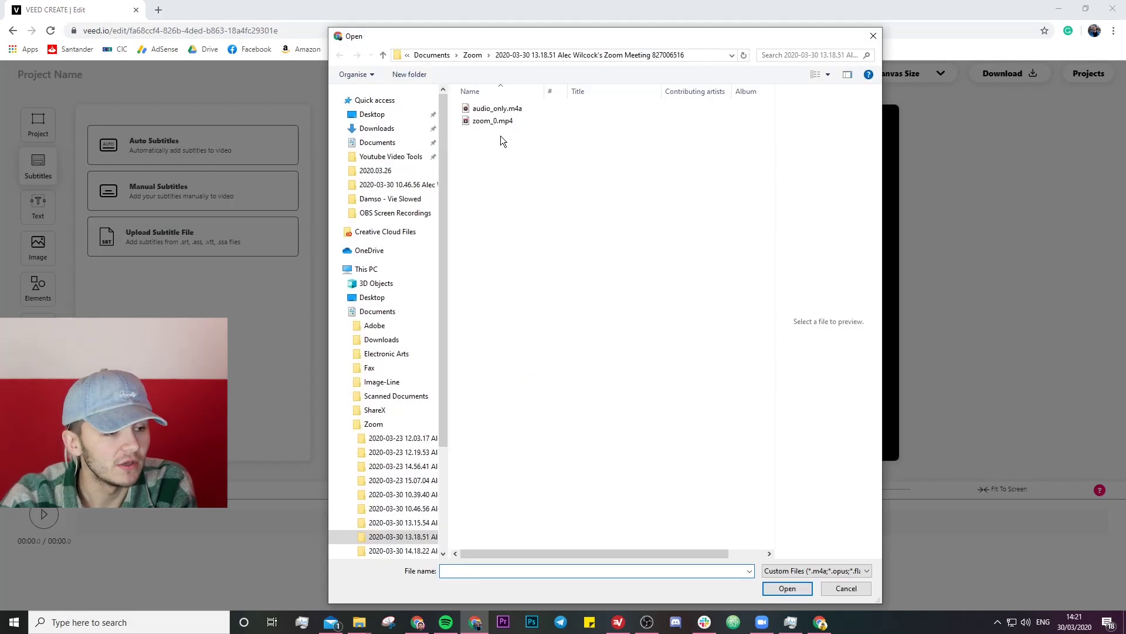
{"action": "left_click", "coordinate": [493, 121]}
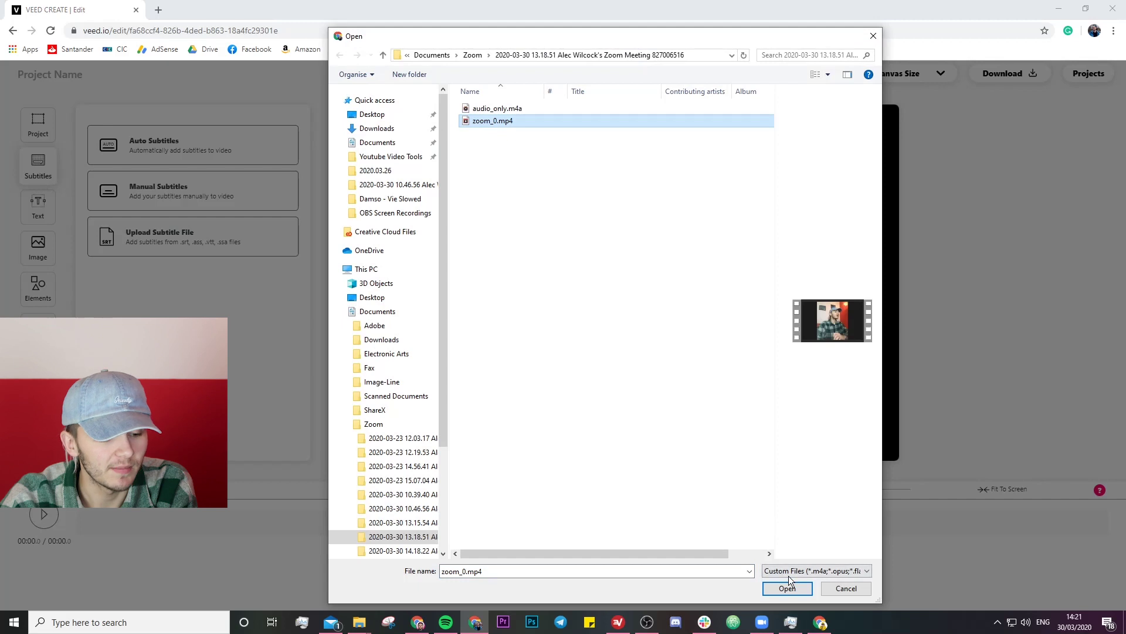
{"action": "left_click", "coordinate": [472, 55]}
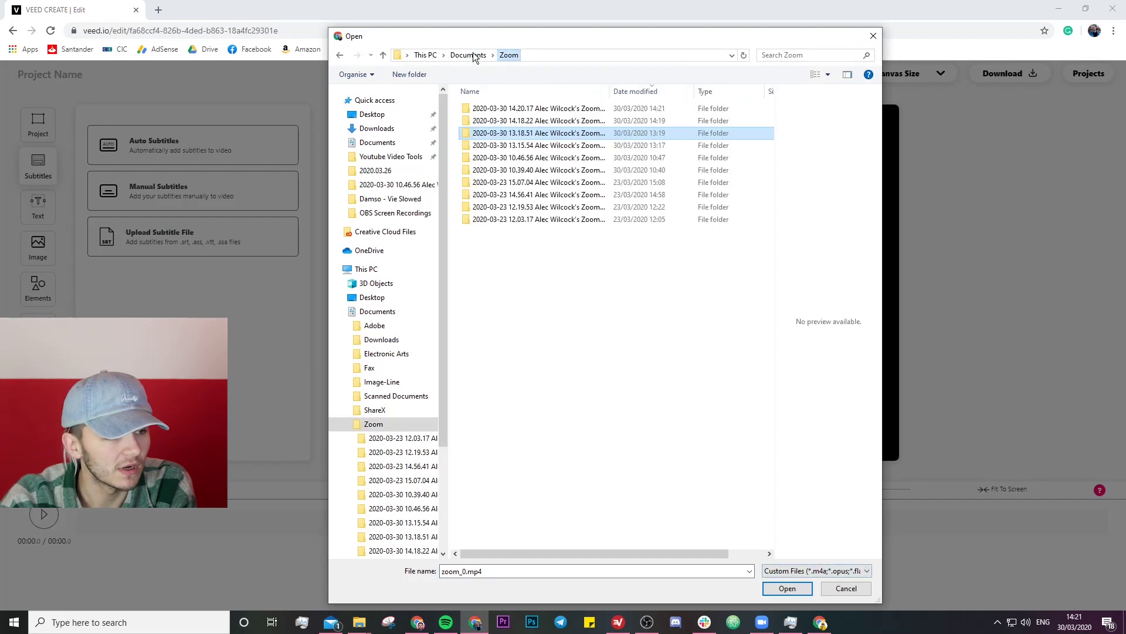
{"action": "double_click", "coordinate": [526, 112]}
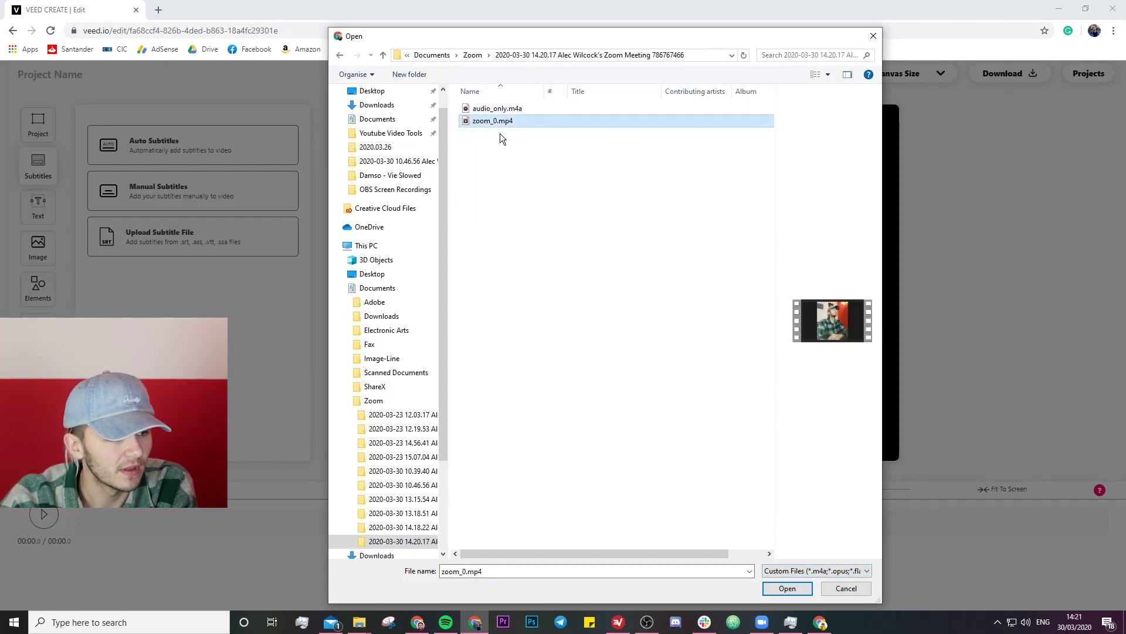
{"action": "left_click", "coordinate": [788, 587]}
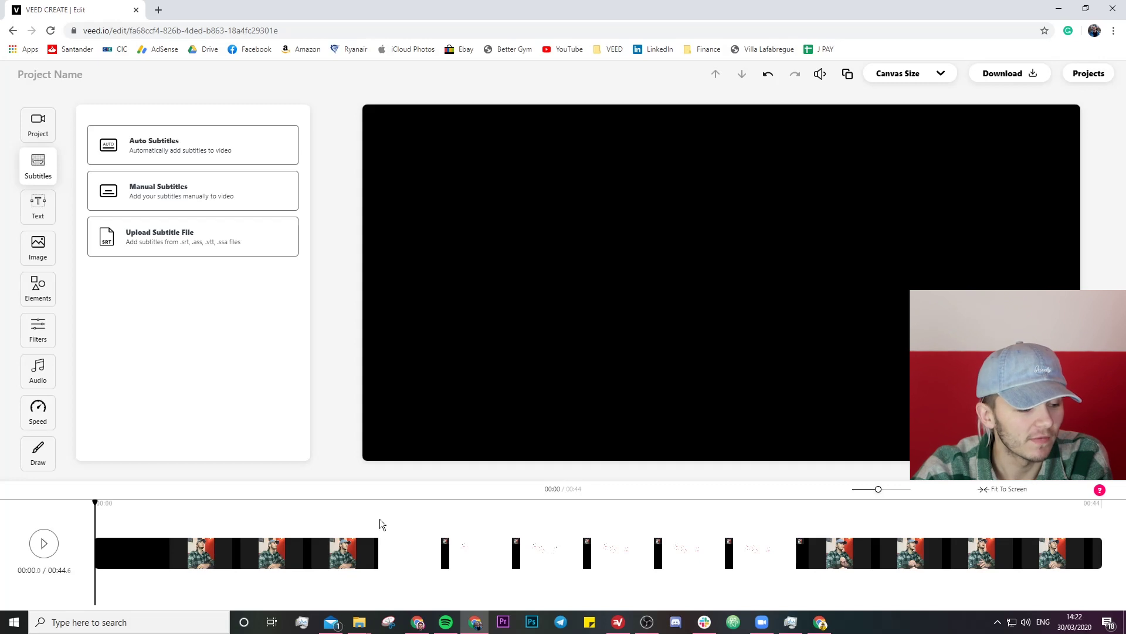
Step: Trim the first ~12.5 seconds off the clip and move it to start at 00:00
{"action": "left_click", "coordinate": [389, 504]}
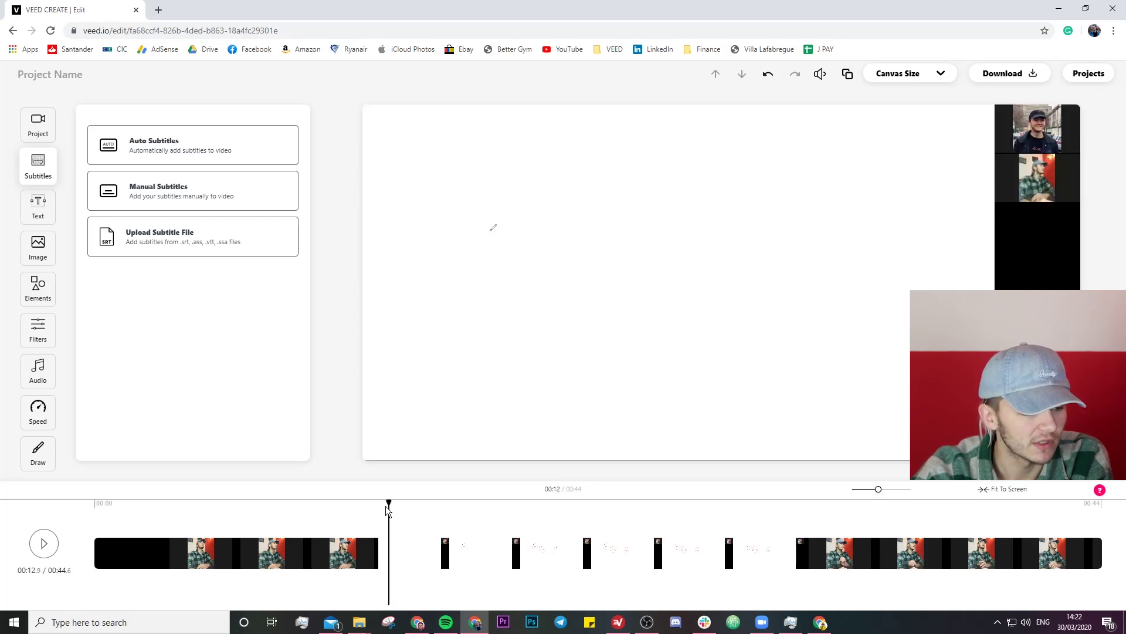
{"action": "left_click", "coordinate": [385, 506]}
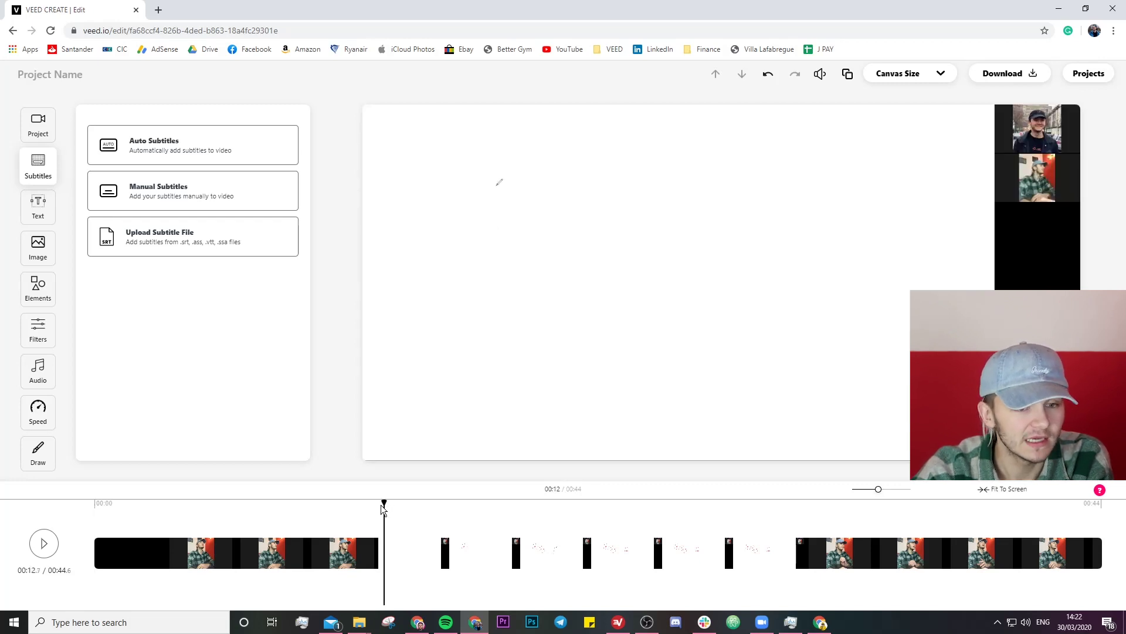
{"action": "left_click", "coordinate": [382, 507]}
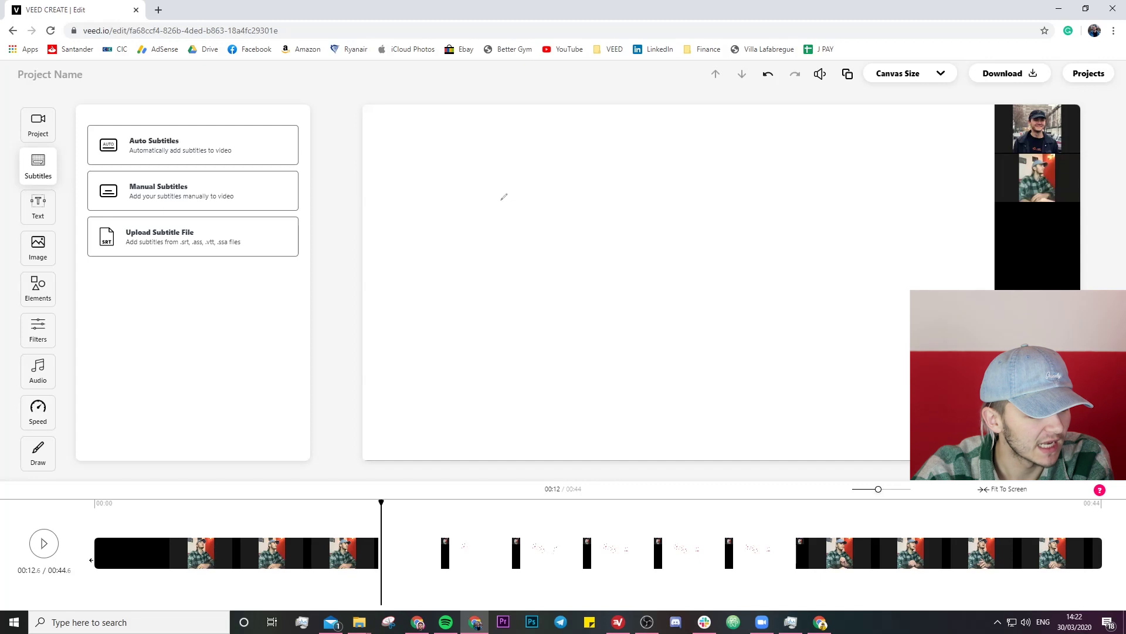
{"action": "left_click_drag", "start_coordinate": [91, 560], "coordinate": [380, 564]}
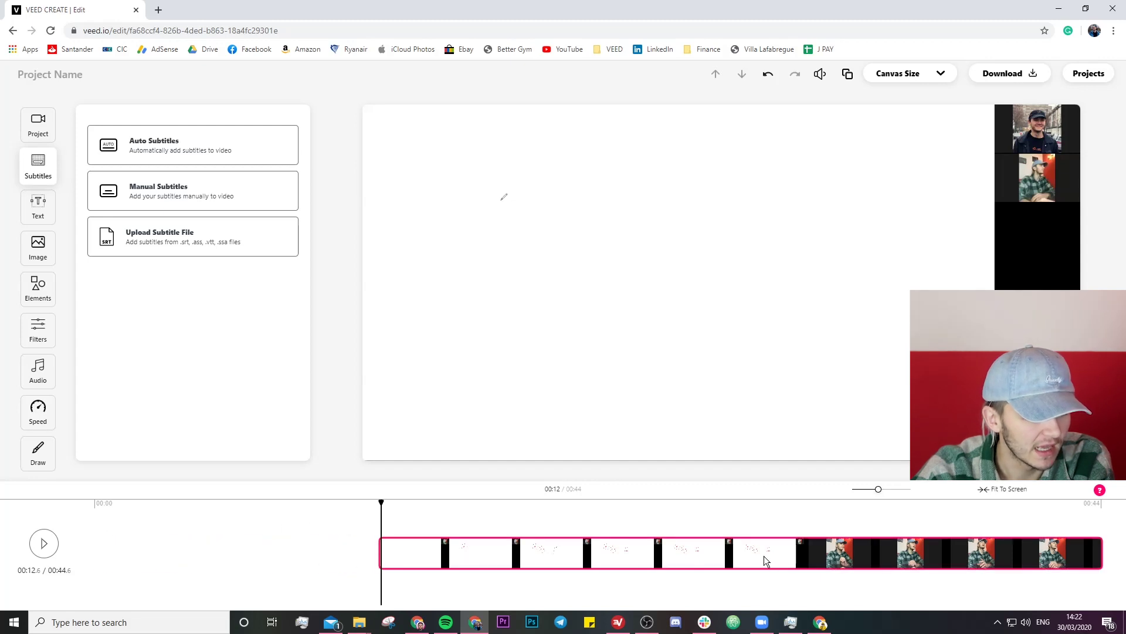
{"action": "left_click_drag", "start_coordinate": [777, 553], "coordinate": [491, 562]}
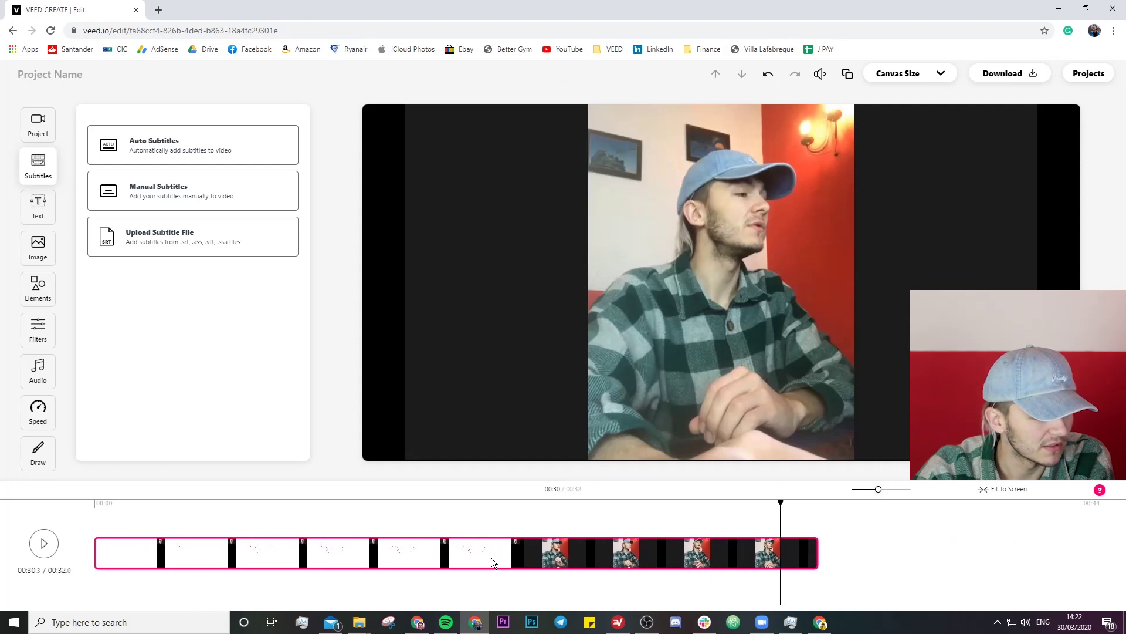
{"action": "left_click", "coordinate": [96, 505]}
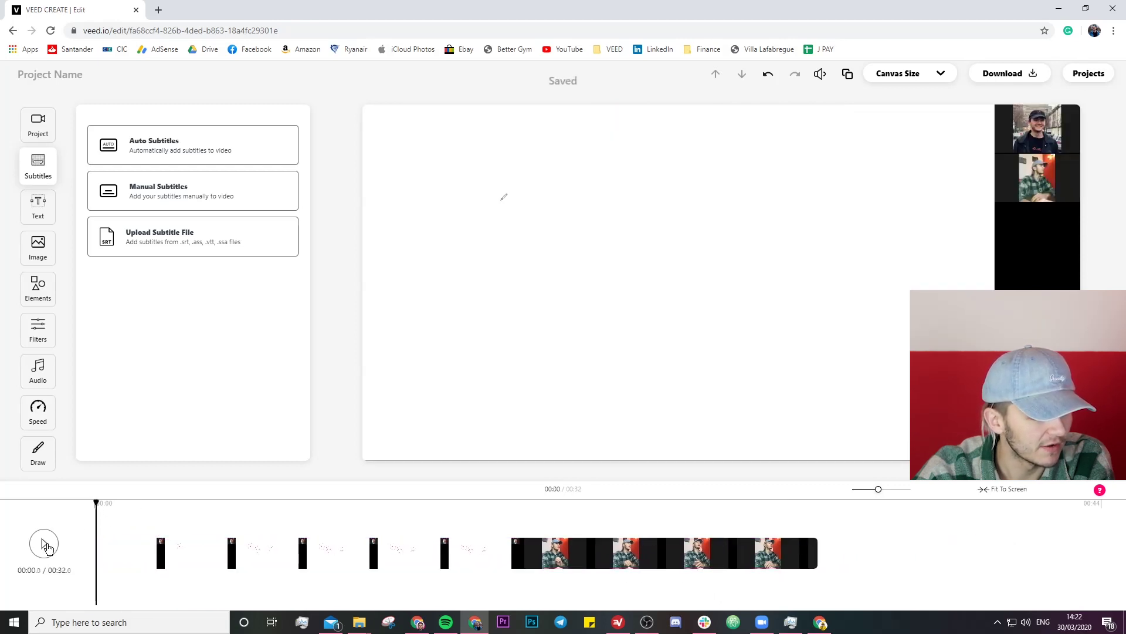
Step: Find where the Hello # drawing ends and trim the clip's end there, to about 13.6 s
{"action": "left_click", "coordinate": [44, 545]}
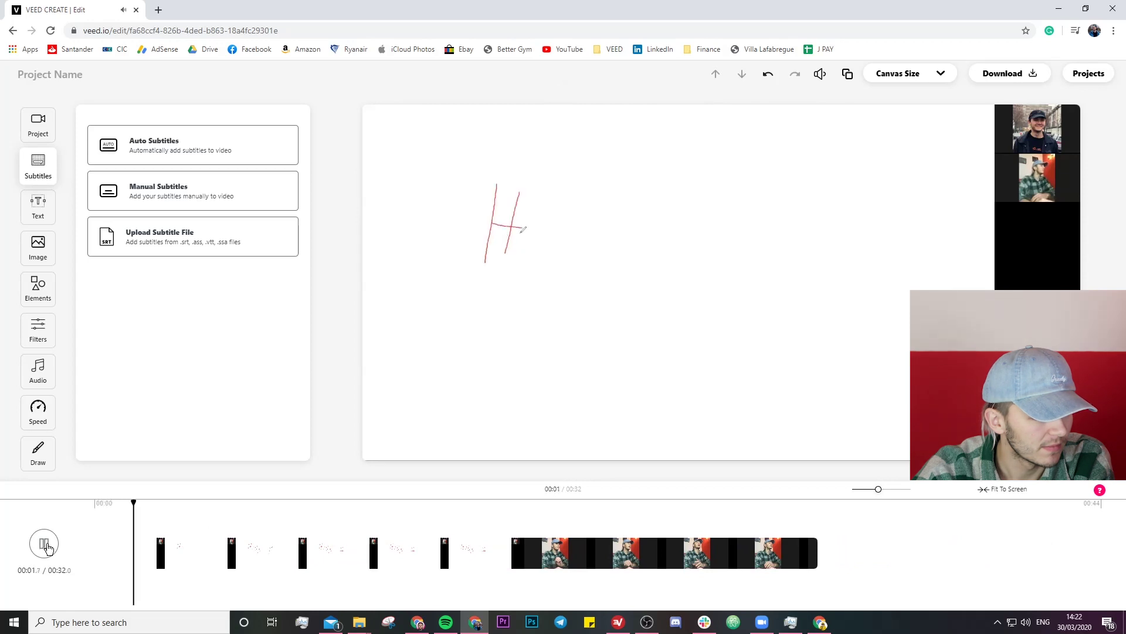
{"action": "left_click", "coordinate": [47, 547]}
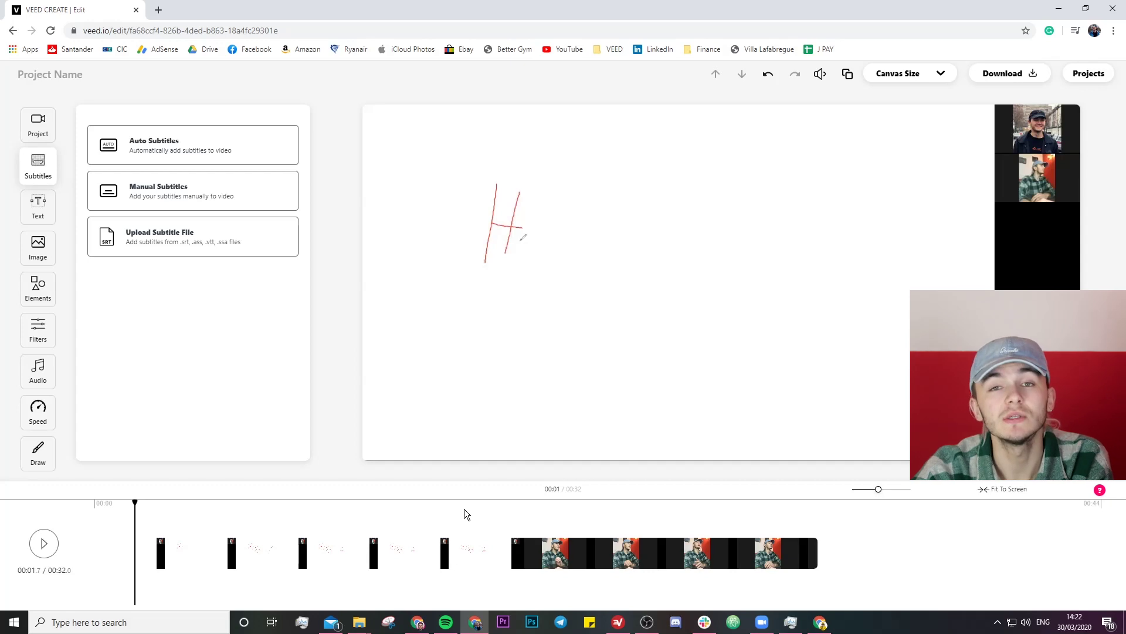
{"action": "left_click", "coordinate": [501, 502]}
{"action": "left_click", "coordinate": [402, 511]}
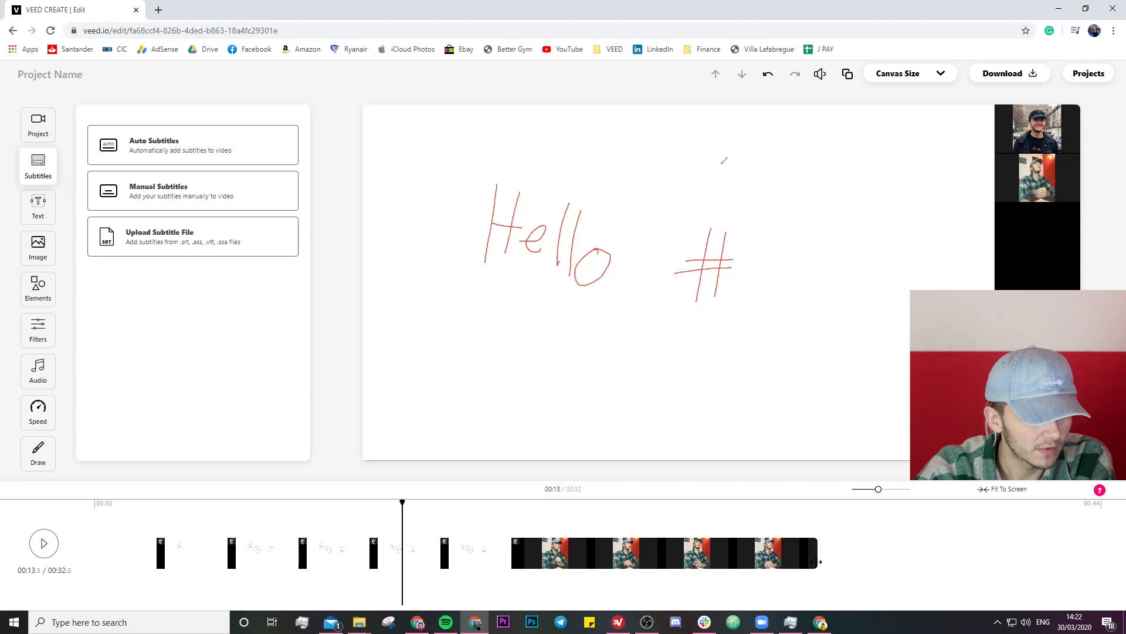
{"action": "left_click_drag", "start_coordinate": [816, 562], "coordinate": [401, 559]}
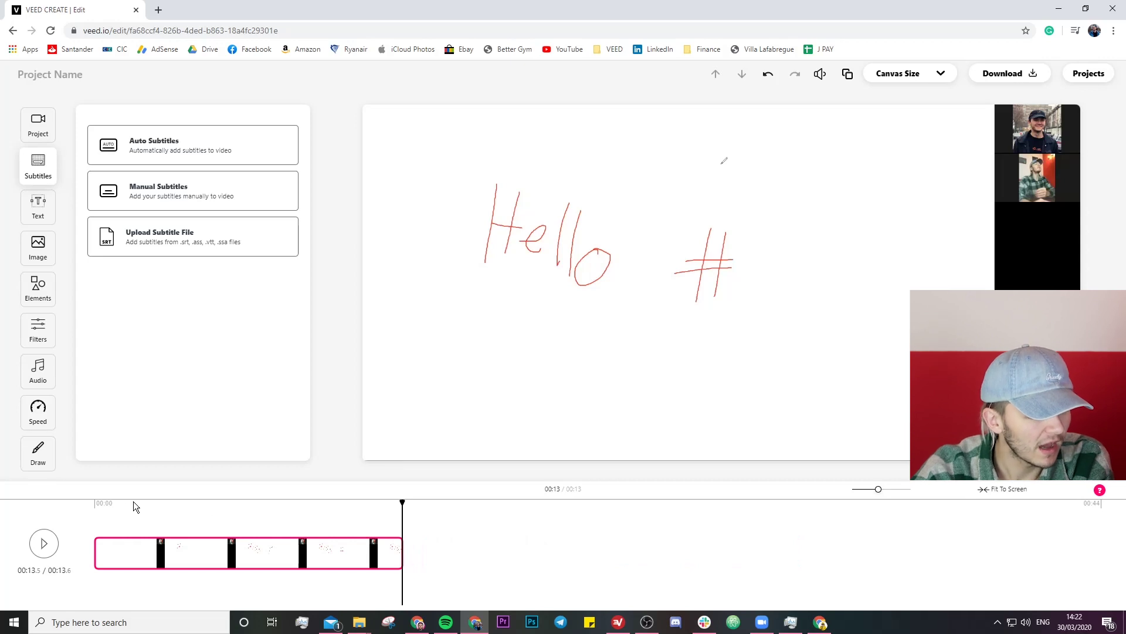
Step: Scrub through the trimmed clip, checking frames up to 00:11.1
{"action": "left_click", "coordinate": [94, 503]}
{"action": "left_click", "coordinate": [191, 503]}
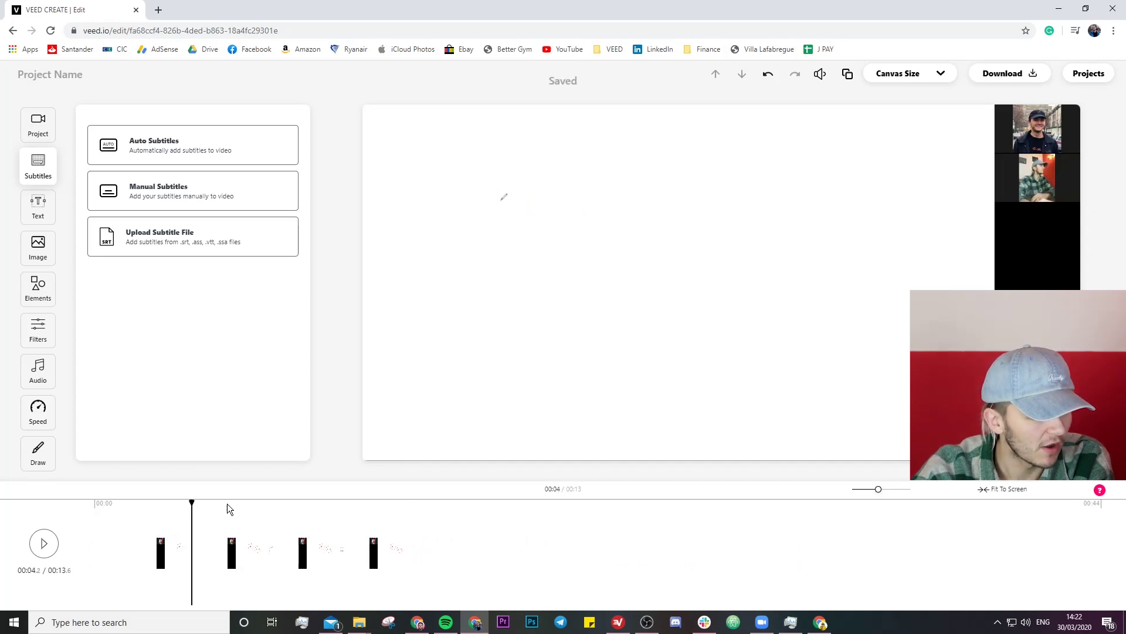
{"action": "left_click", "coordinate": [284, 505]}
{"action": "left_click", "coordinate": [346, 502]}
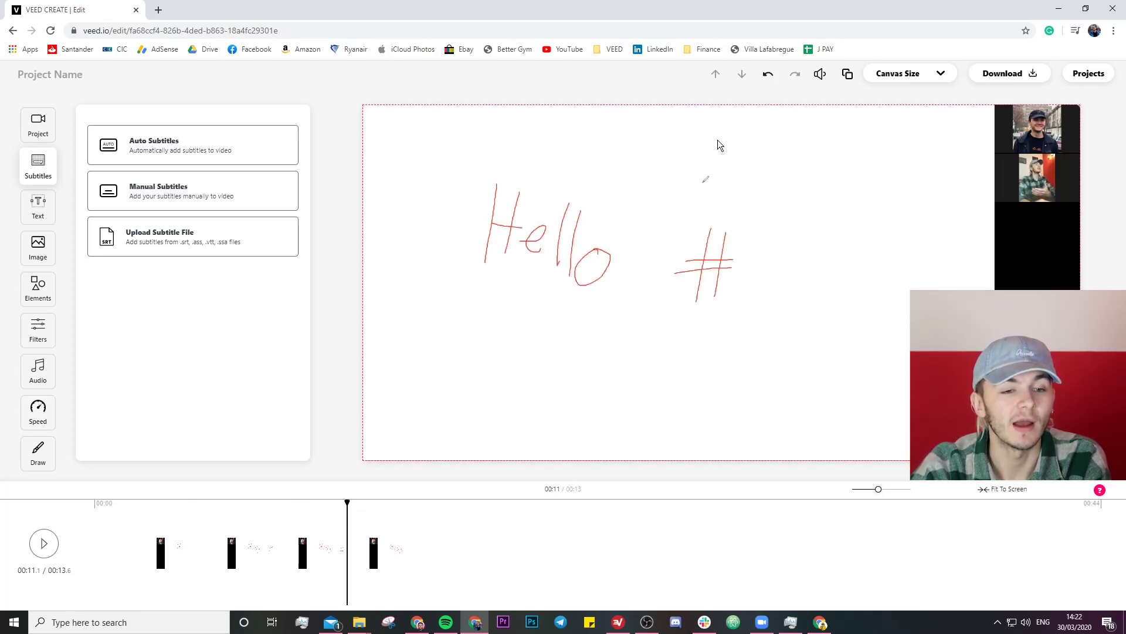
Step: Rename the project from 'Project Name' to 'Zoom Call Instagram'
{"action": "left_click", "coordinate": [78, 73]}
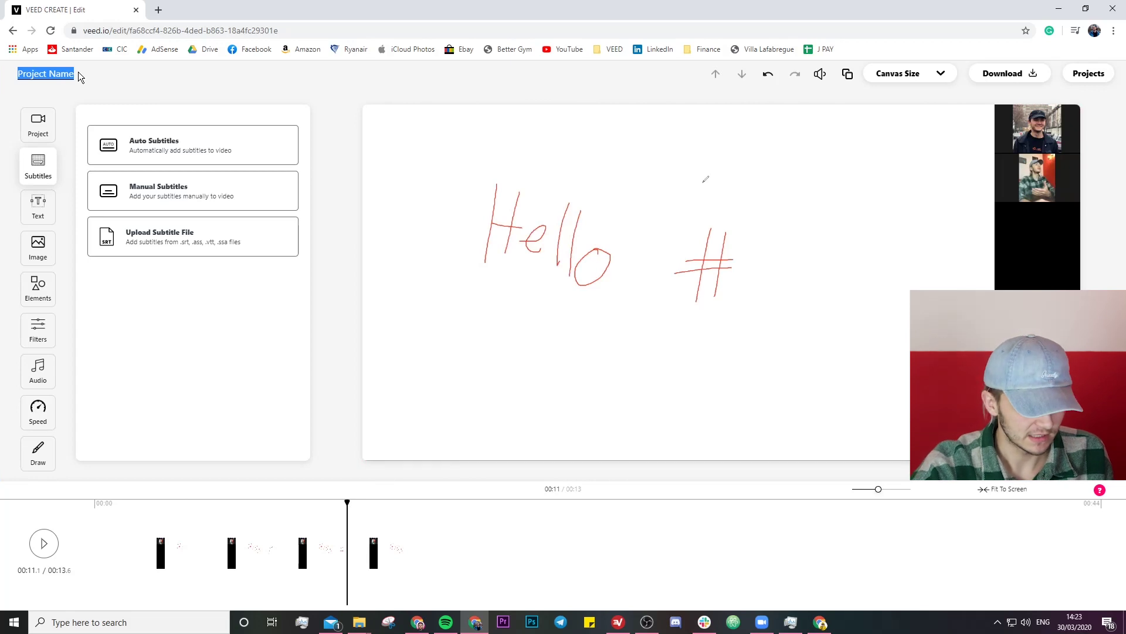
{"action": "type", "text": "Zoom"}
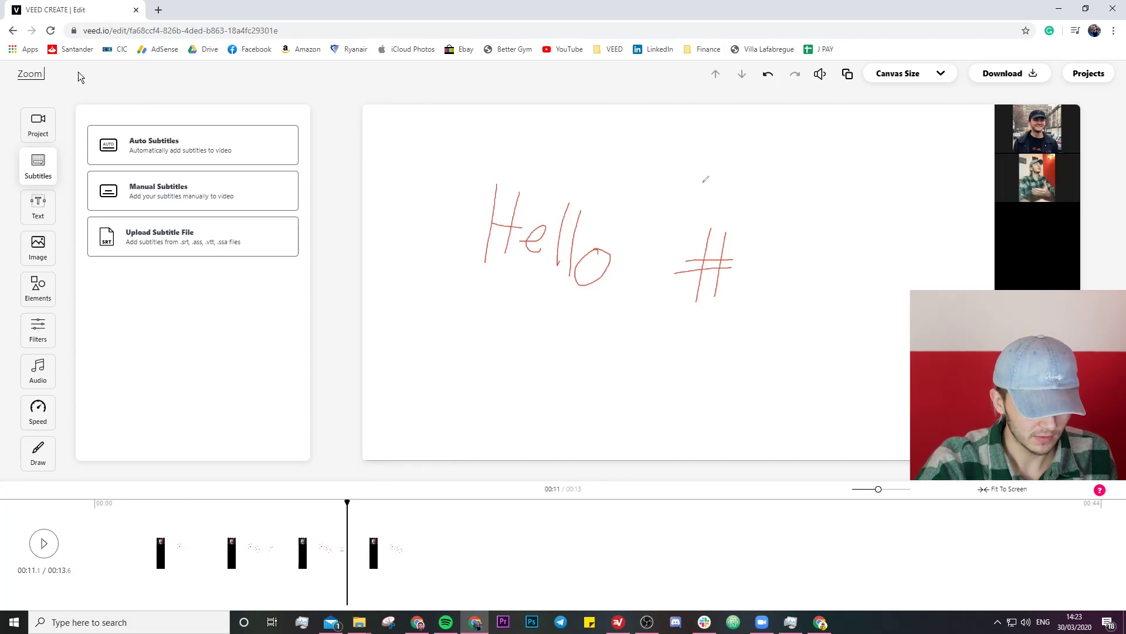
{"action": "type", "text": " Call Instagram"}
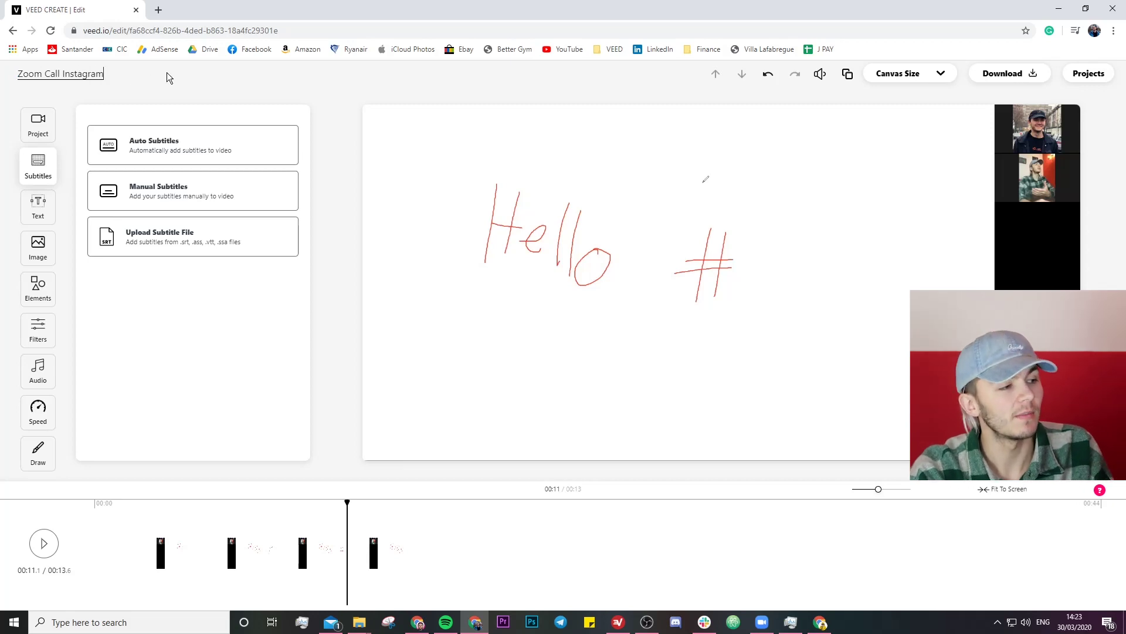
{"action": "left_click", "coordinate": [202, 79]}
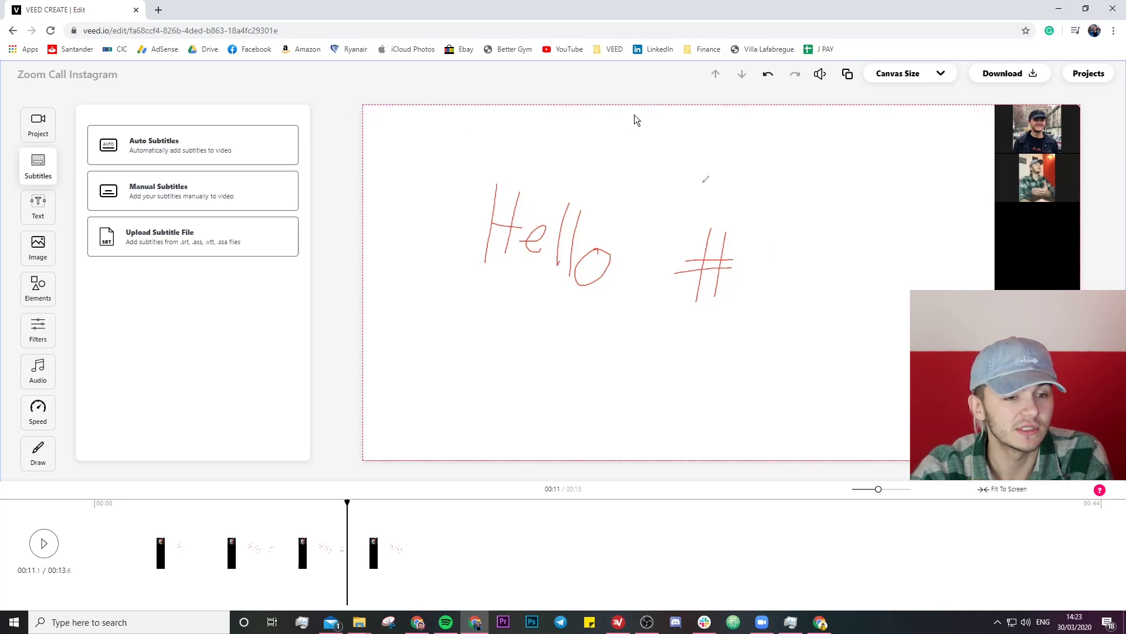
Step: Try a Square canvas, then 4:5 TW & FB Portrait, enlarging and moving the video layer
{"action": "left_click", "coordinate": [924, 78]}
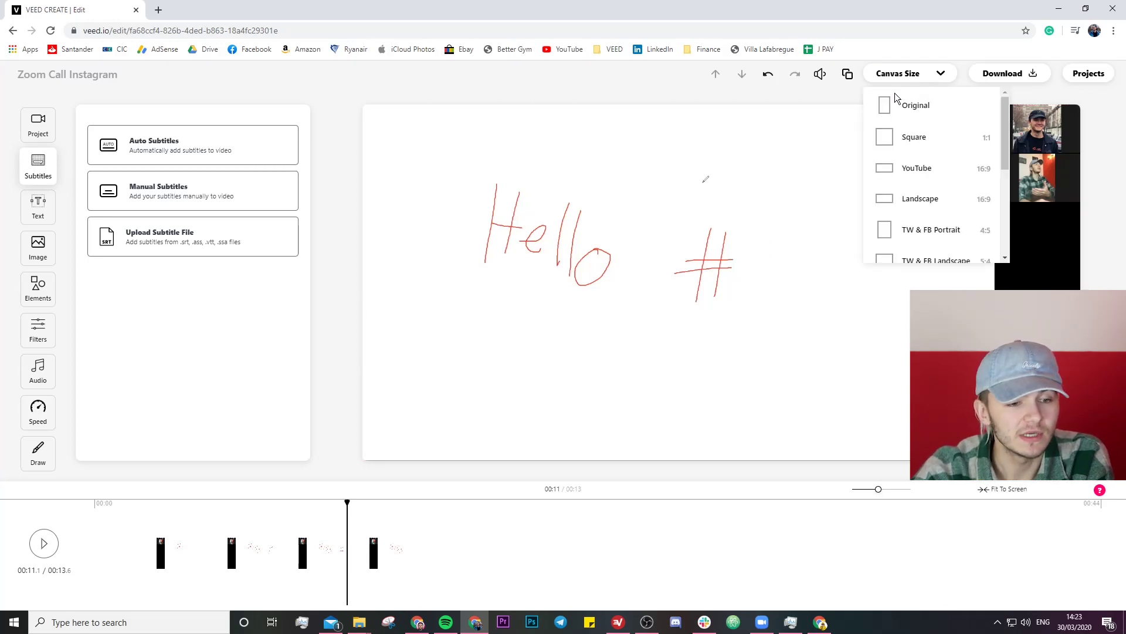
{"action": "left_click", "coordinate": [904, 135]}
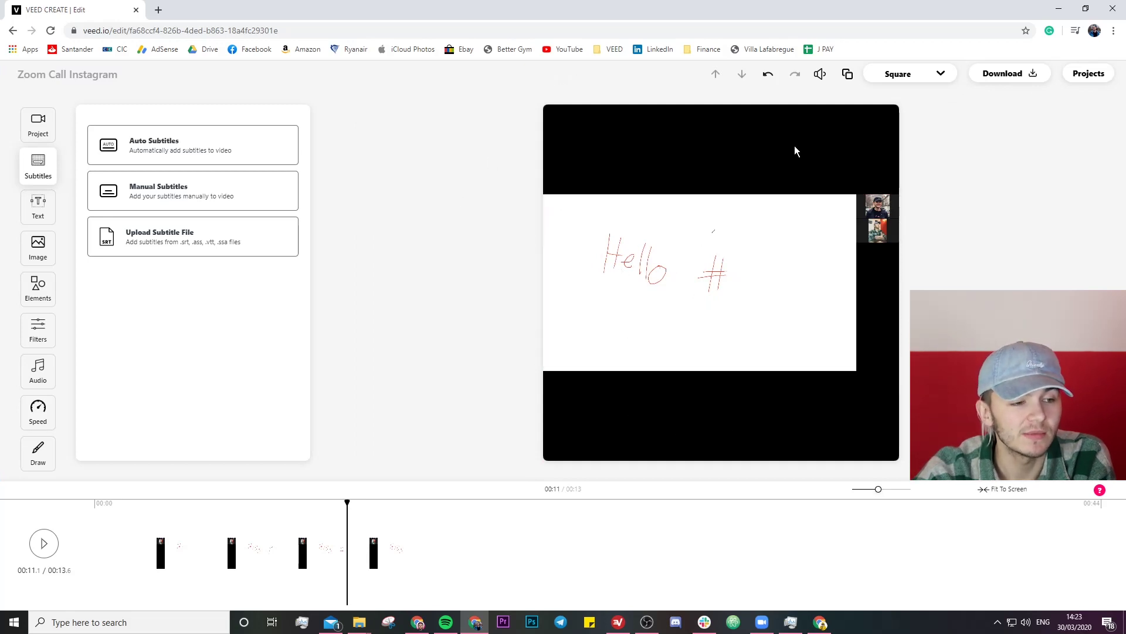
{"action": "left_click", "coordinate": [940, 78]}
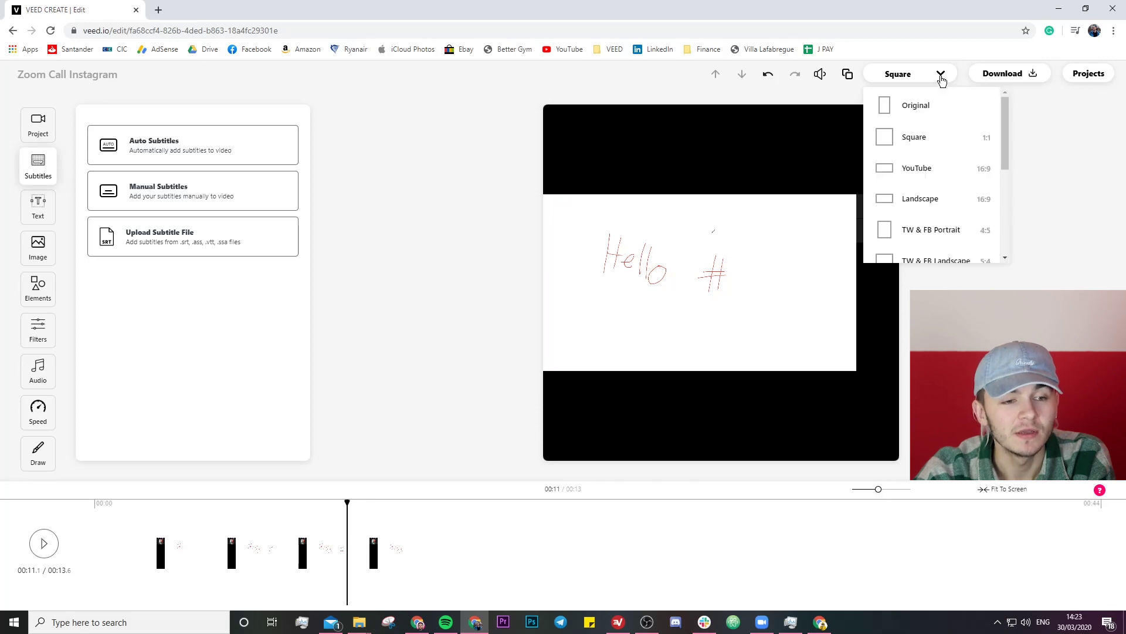
{"action": "left_click", "coordinate": [936, 235]}
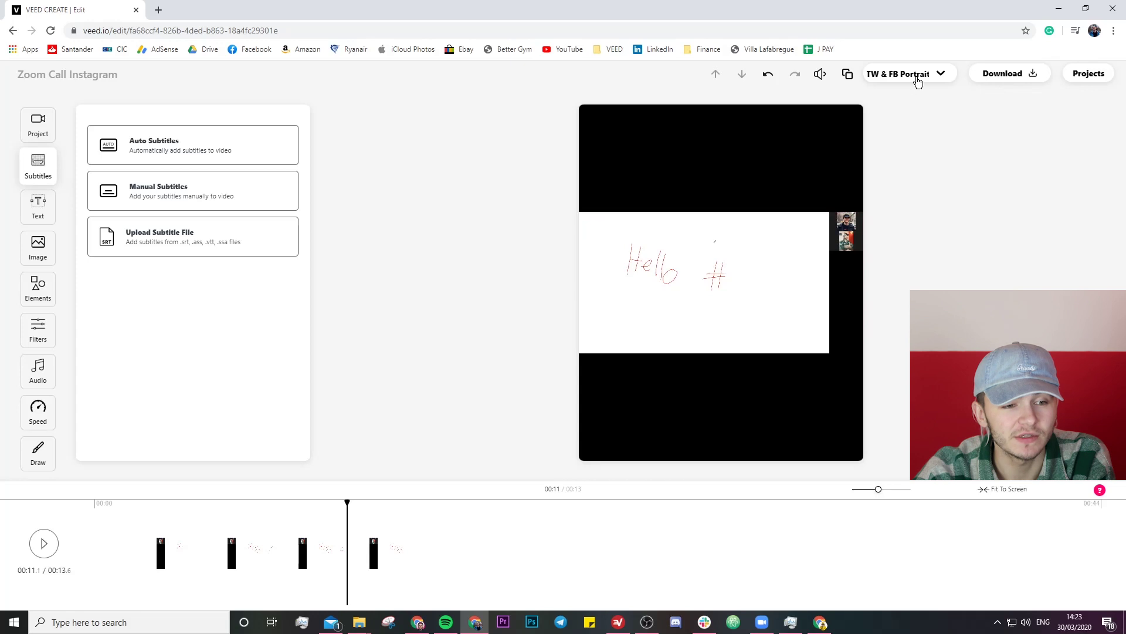
{"action": "left_click", "coordinate": [784, 241]}
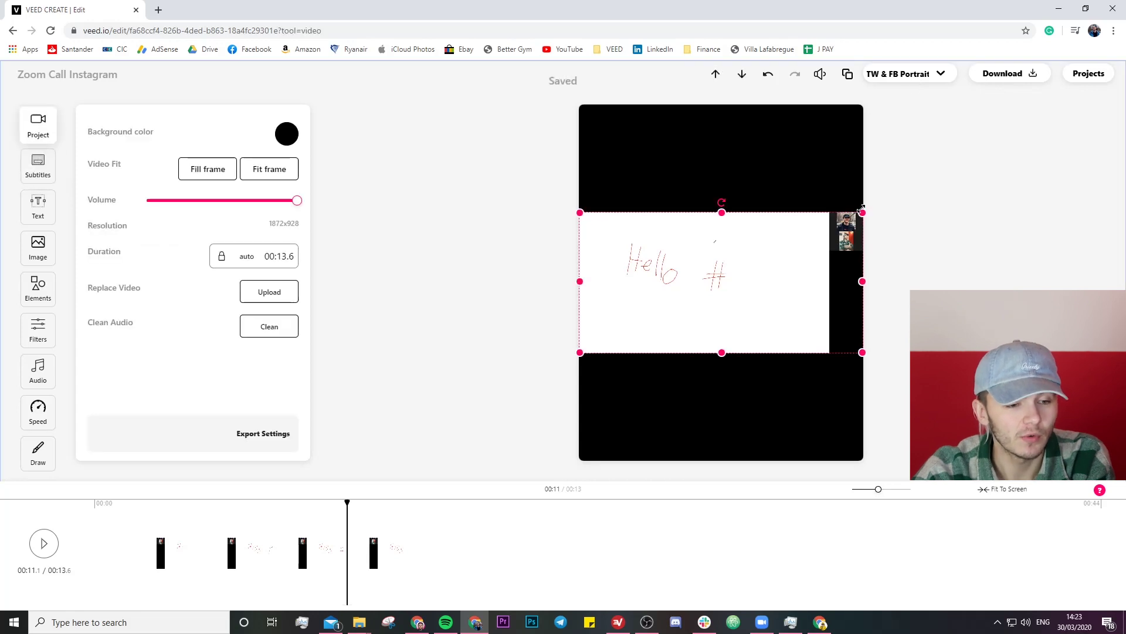
{"action": "left_click_drag", "start_coordinate": [863, 210], "coordinate": [923, 181]}
{"action": "left_click_drag", "start_coordinate": [821, 236], "coordinate": [787, 252]}
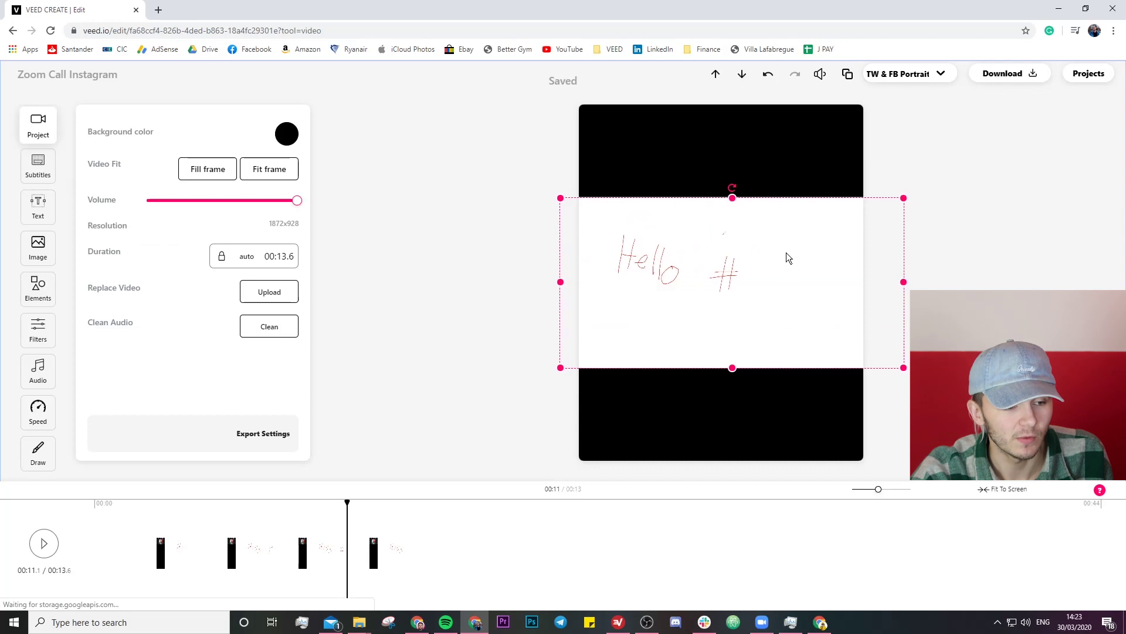
Step: Undo the video layer changes and set the canvas back to Square
{"action": "left_click", "coordinate": [769, 82]}
{"action": "left_click", "coordinate": [770, 82]}
{"action": "left_click", "coordinate": [769, 82]}
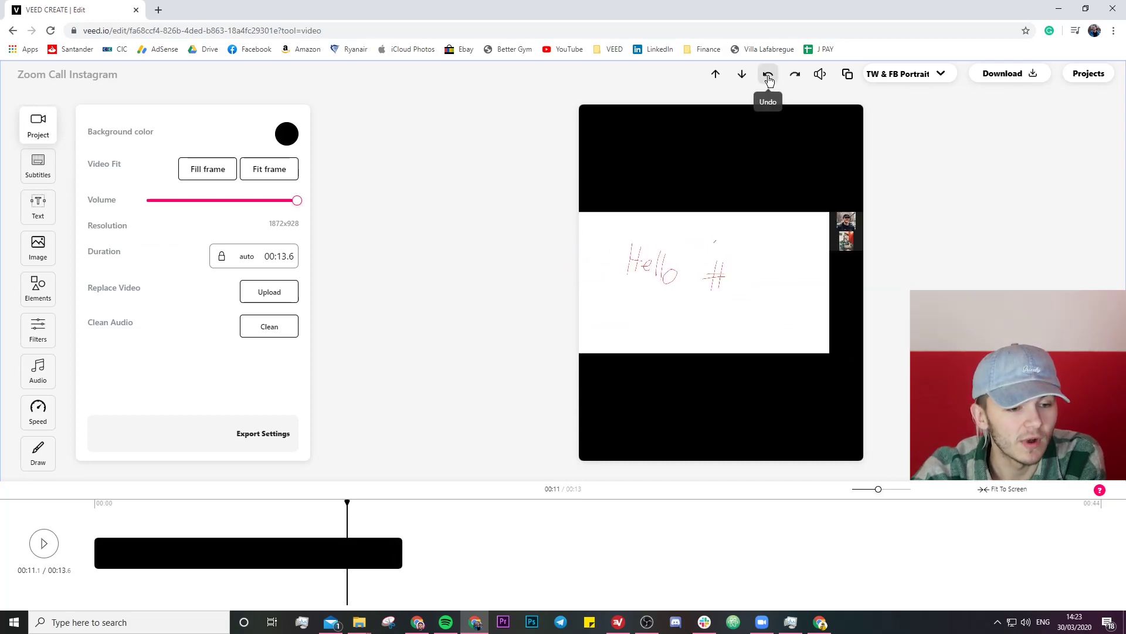
{"action": "left_click", "coordinate": [906, 74]}
{"action": "left_click", "coordinate": [921, 148]}
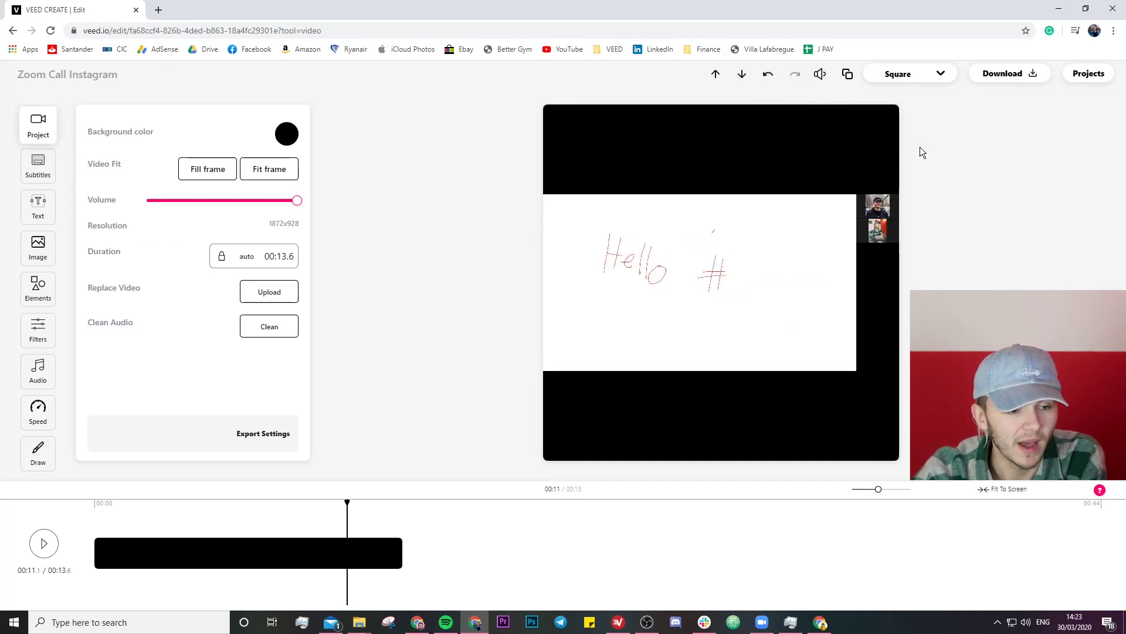
Step: Add a new text element and select its placeholder text
{"action": "left_click", "coordinate": [35, 210]}
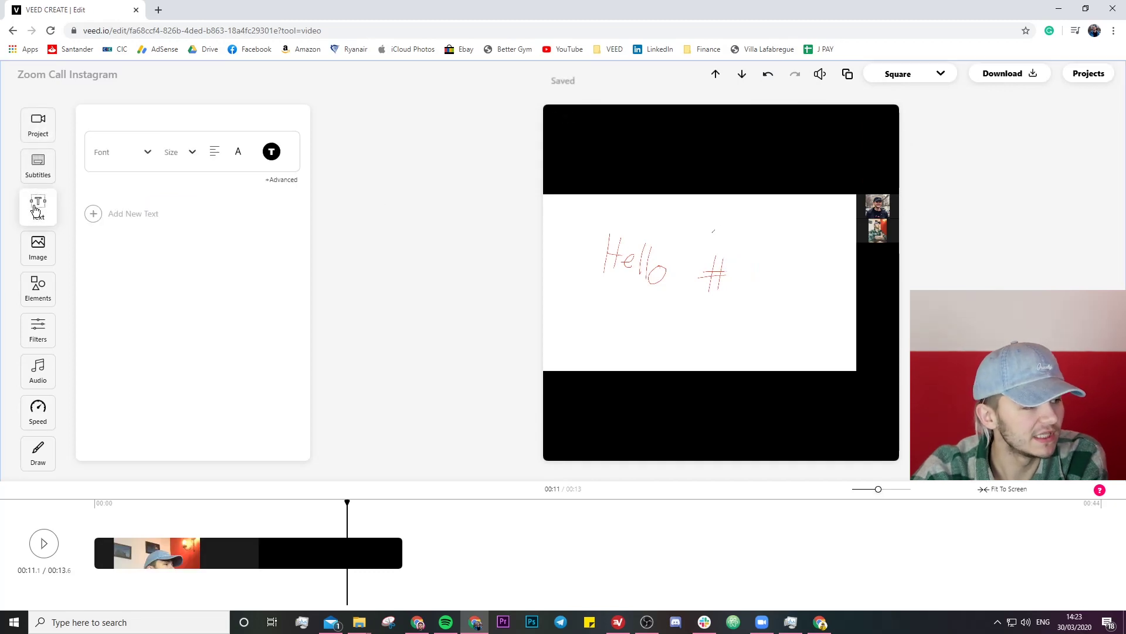
{"action": "left_click", "coordinate": [101, 216]}
{"action": "left_click", "coordinate": [647, 284]}
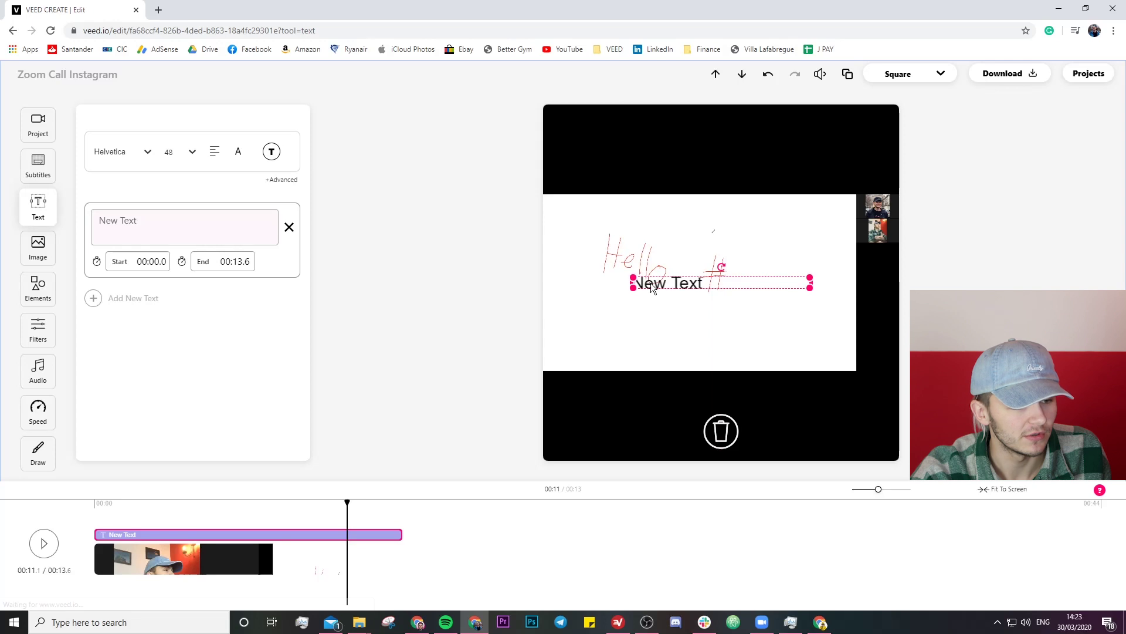
{"action": "left_click", "coordinate": [145, 229]}
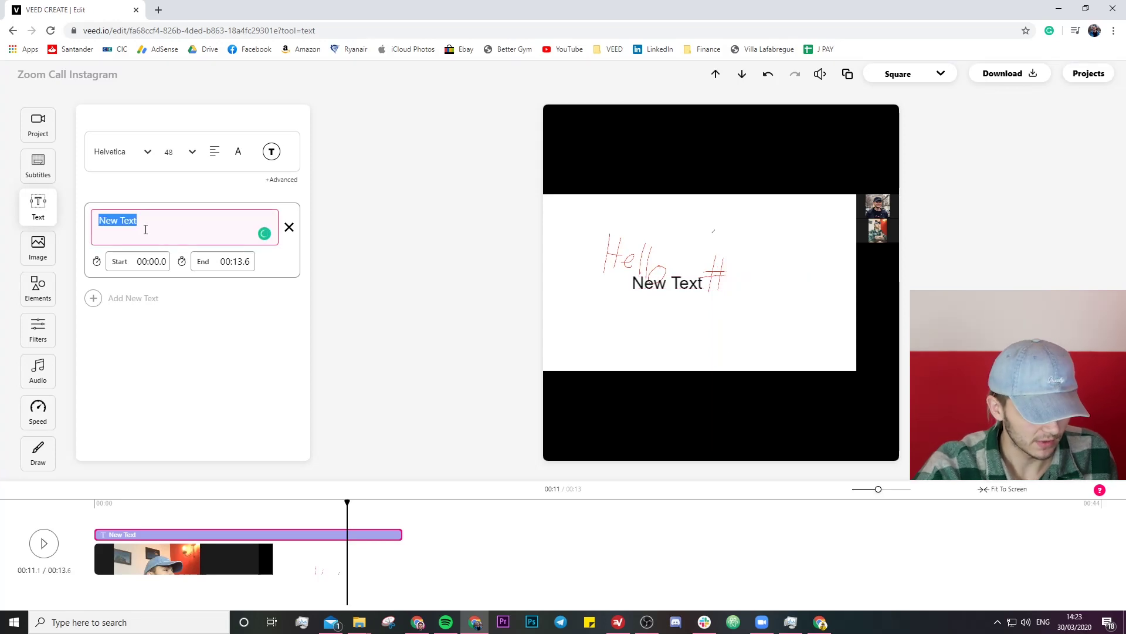
Step: Enter the two-line headline 'AWESOME PRESENTATION', fix its typos, and centre-align it
{"action": "type", "text": "AWEWOME"}
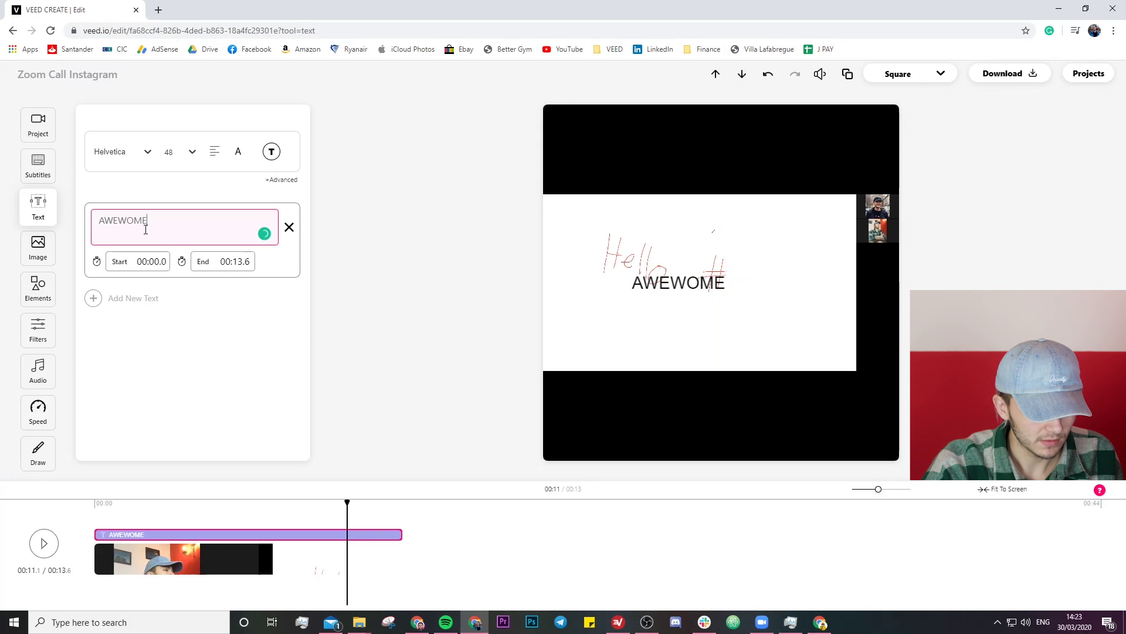
{"action": "key", "text": "Return"}
{"action": "type", "text": "PRE"}
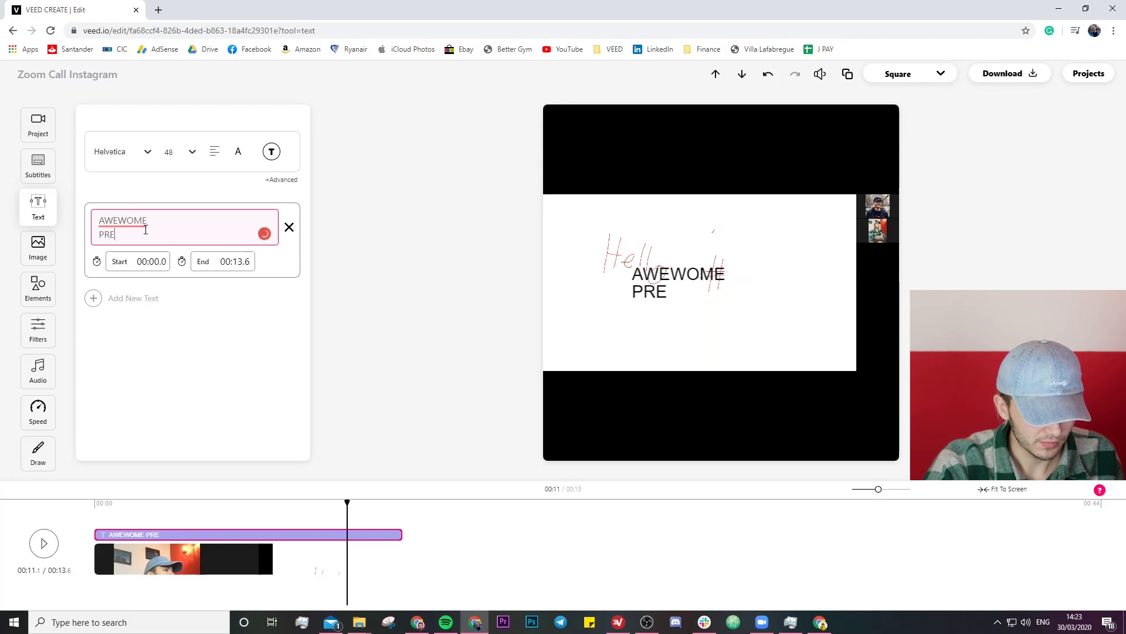
{"action": "type", "text": "SENTZTI"}
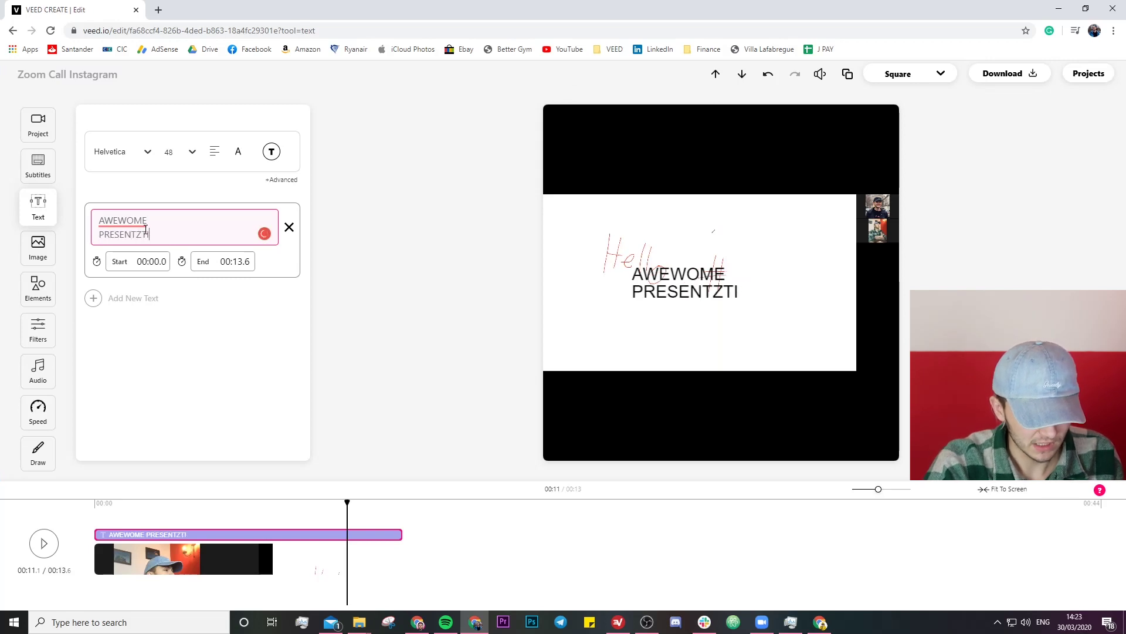
{"action": "type", "text": "ON"}
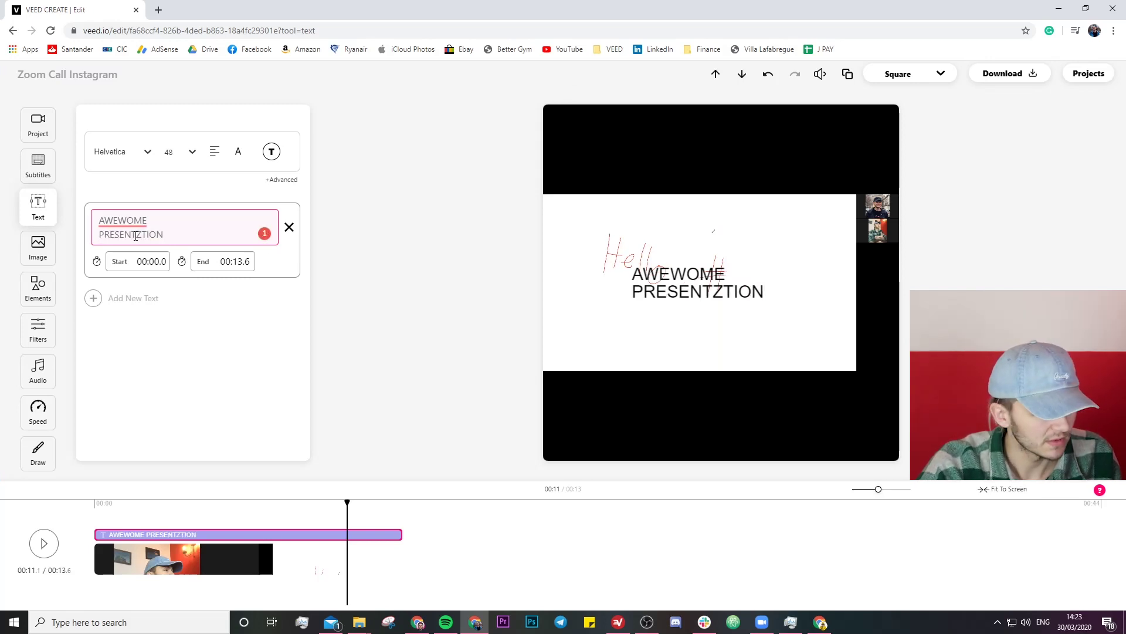
{"action": "key", "text": "BackSpace"}
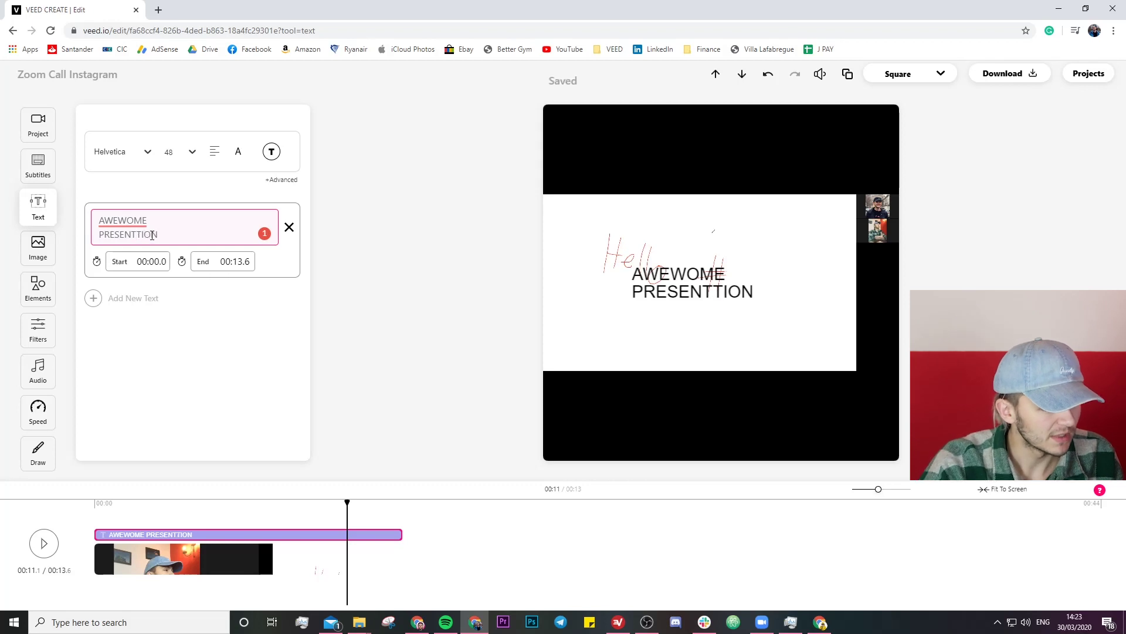
{"action": "type", "text": "A"}
{"action": "left_click", "coordinate": [116, 221]}
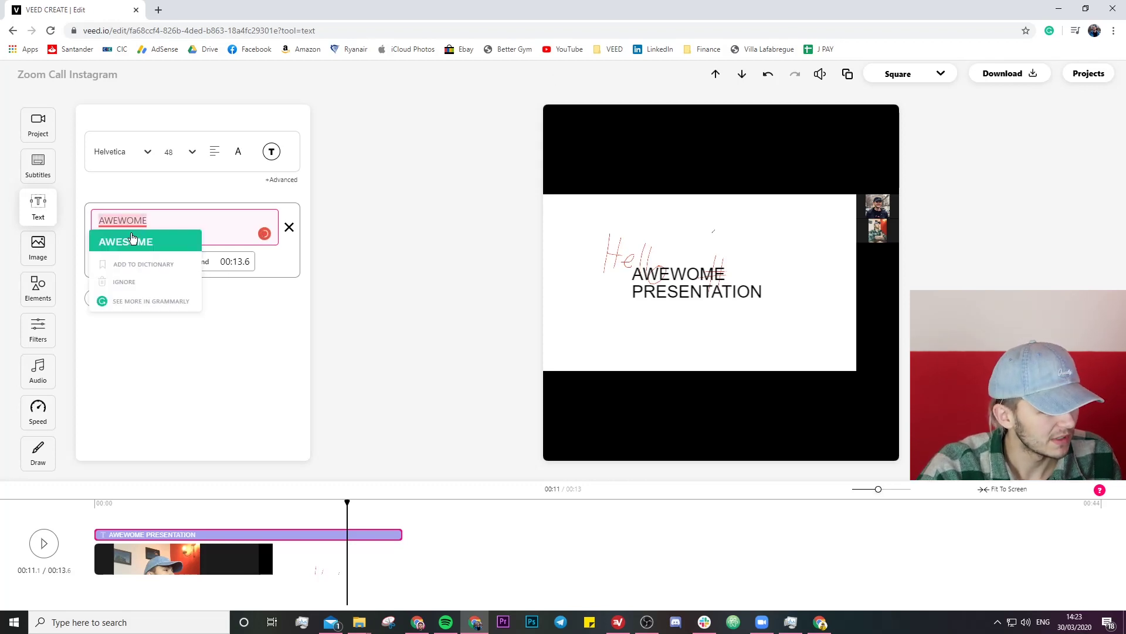
{"action": "left_click", "coordinate": [137, 239]}
{"action": "left_click", "coordinate": [213, 153]}
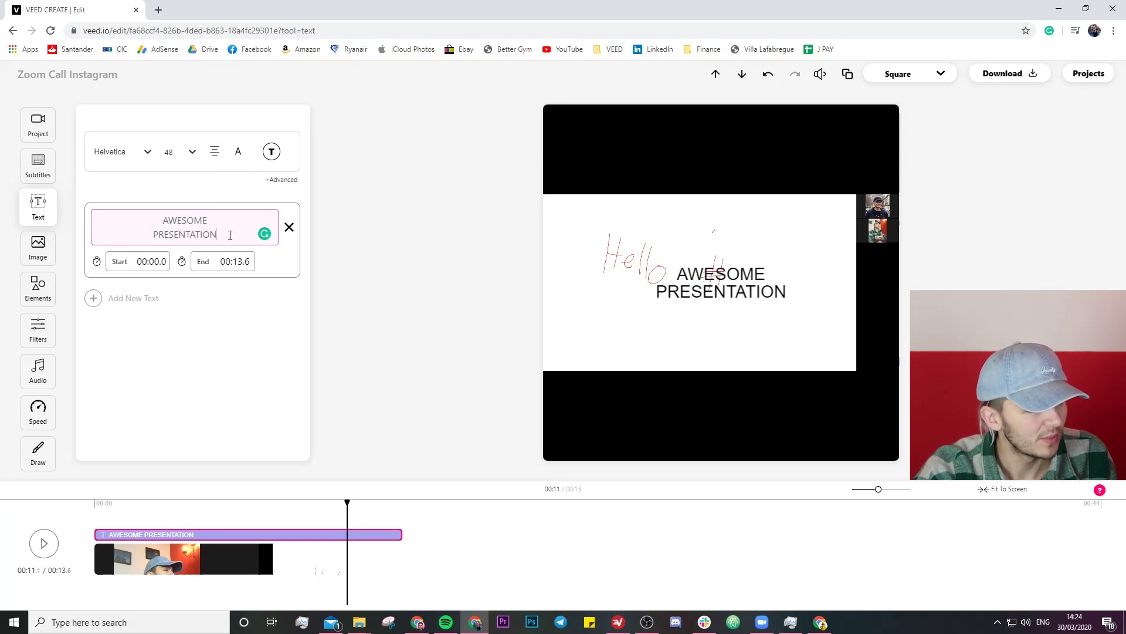
{"action": "left_click_drag", "start_coordinate": [231, 233], "coordinate": [159, 212]}
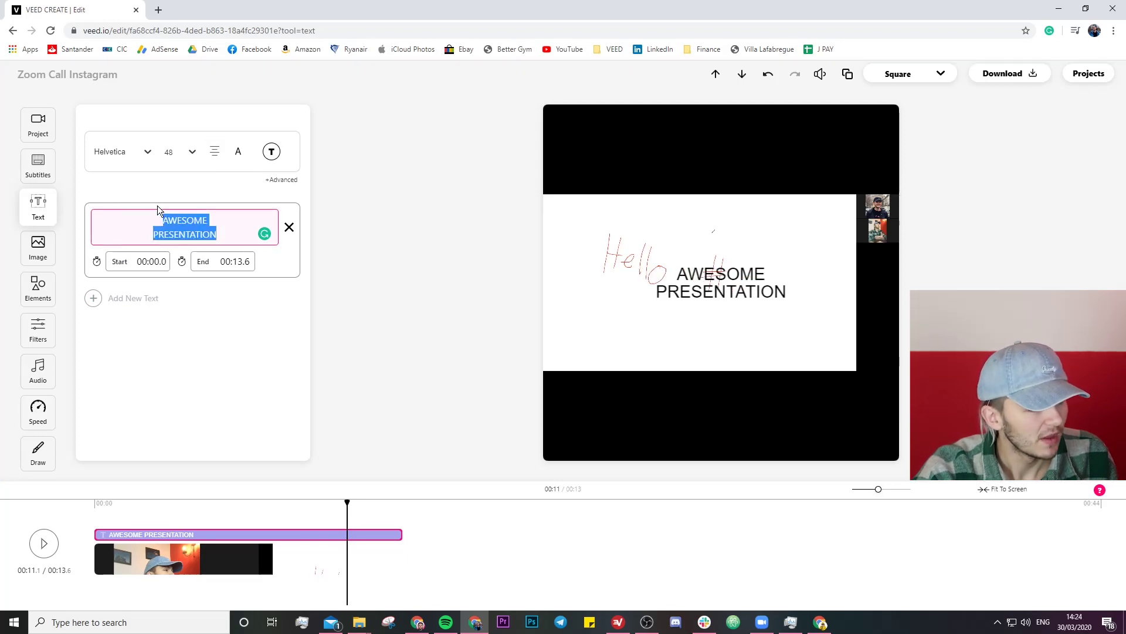
Step: Make the AWESOME PRESENTATION headline white and move it up into the top band
{"action": "left_click", "coordinate": [272, 154]}
{"action": "left_click", "coordinate": [242, 285]}
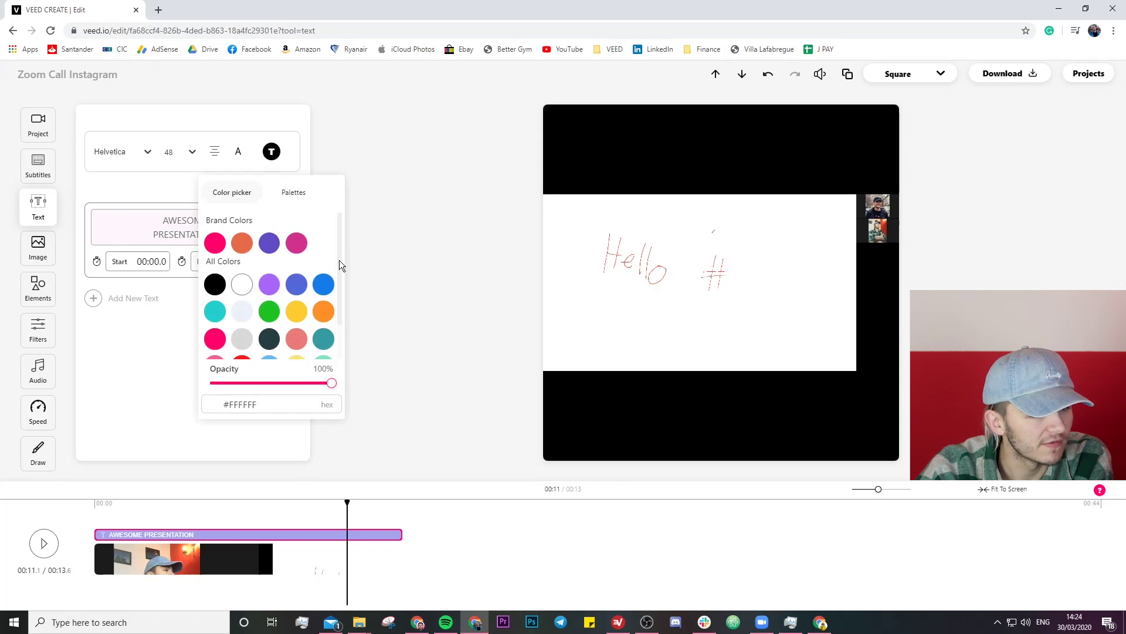
{"action": "left_click", "coordinate": [711, 288]}
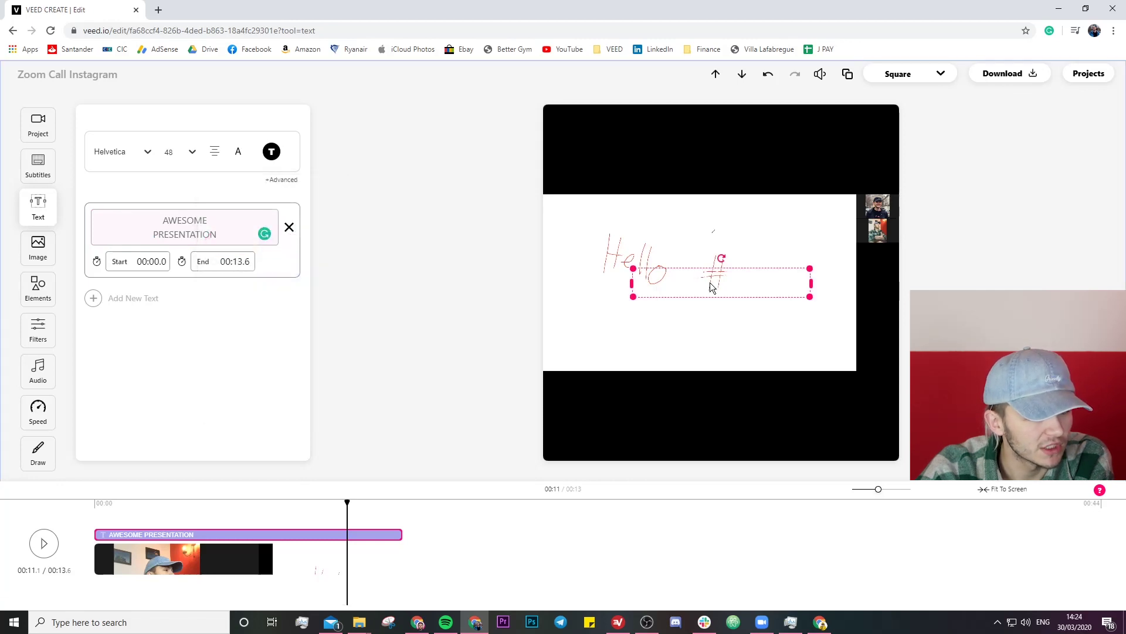
{"action": "left_click_drag", "start_coordinate": [711, 288], "coordinate": [668, 173]}
{"action": "left_click", "coordinate": [655, 413]}
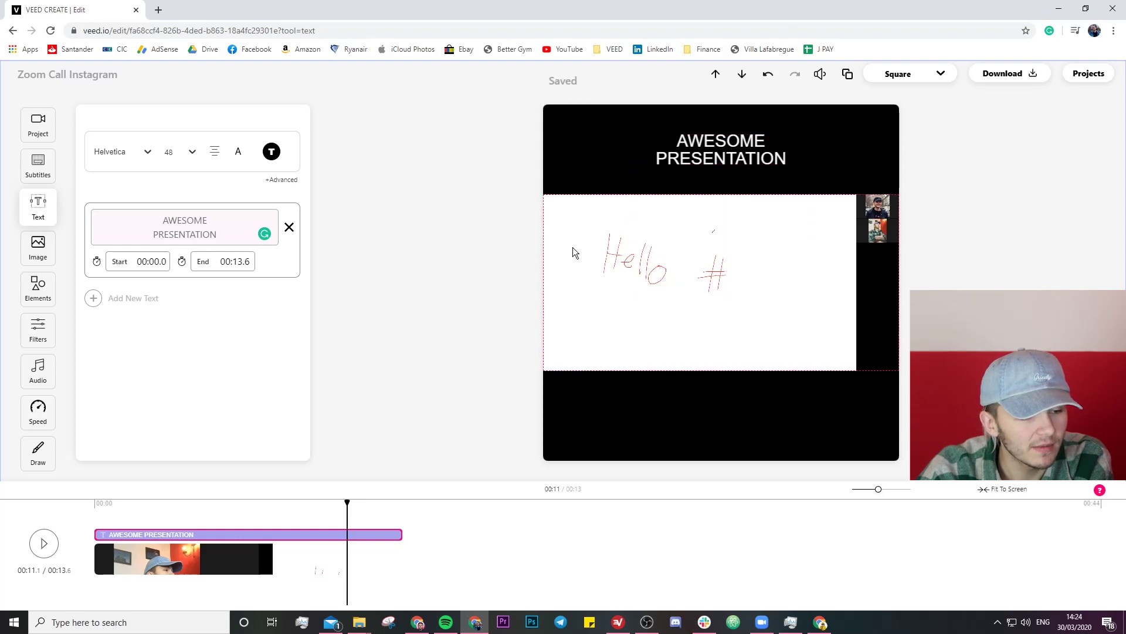
Step: Change the project background colour from black to turquoise
{"action": "left_click", "coordinate": [39, 126]}
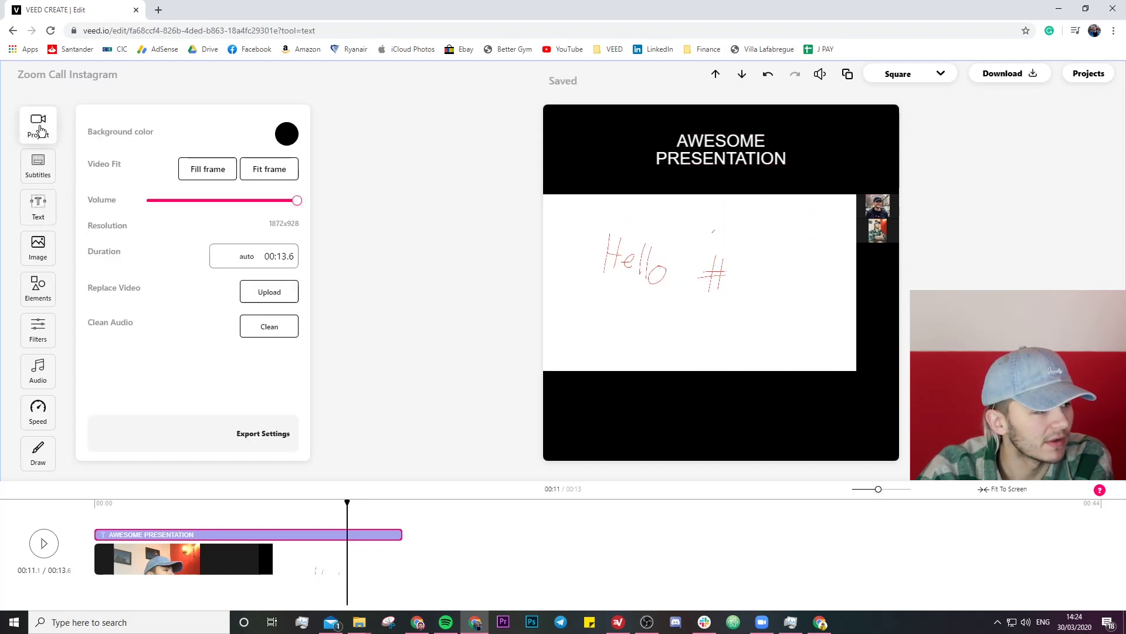
{"action": "left_click", "coordinate": [276, 135]}
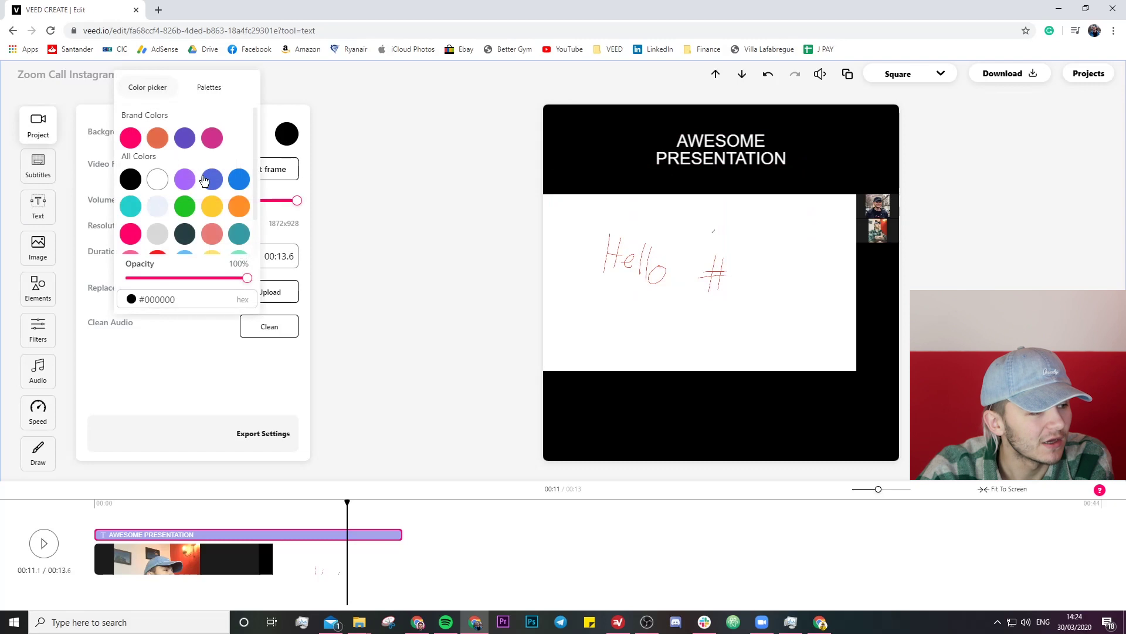
{"action": "left_click", "coordinate": [132, 207]}
{"action": "left_click", "coordinate": [422, 181]}
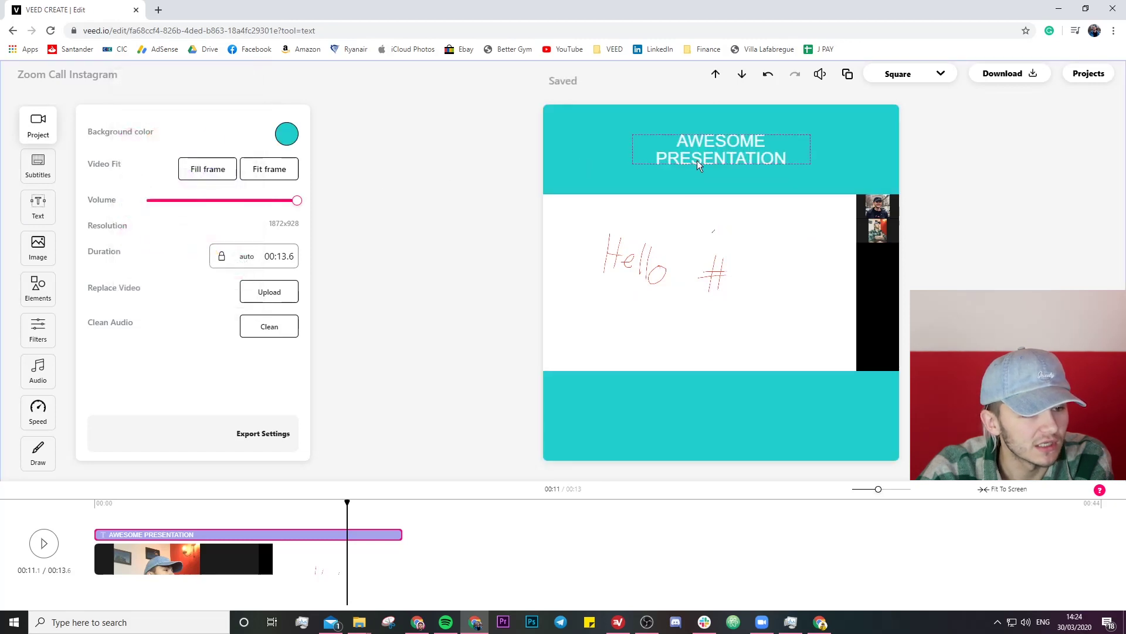
{"action": "left_click", "coordinate": [806, 159]}
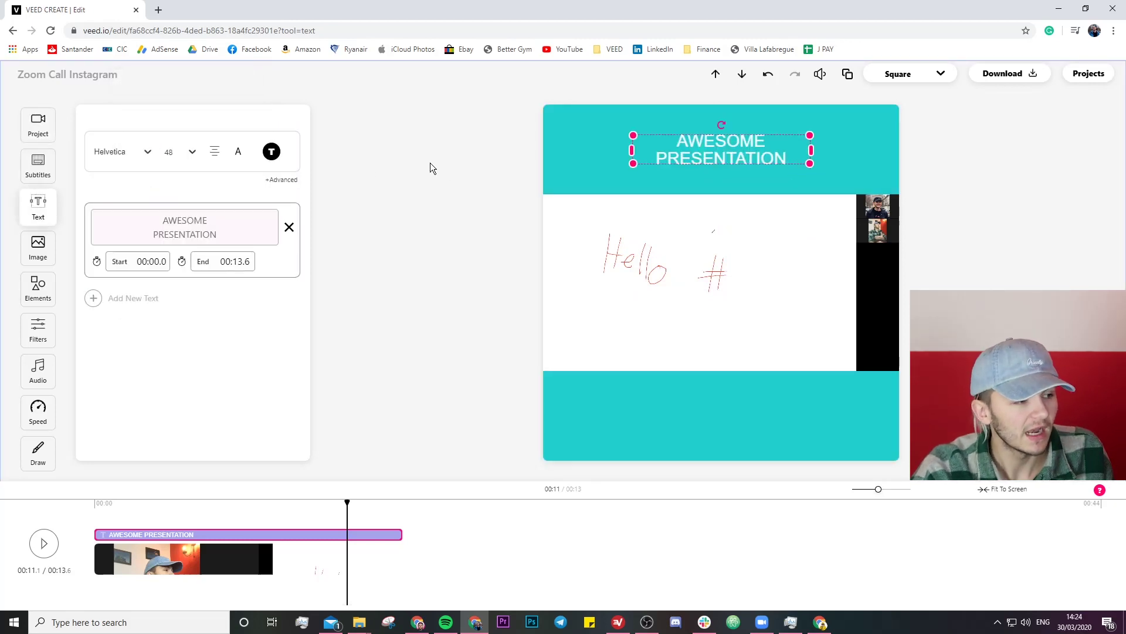
Step: Set the headline to size 60, then enlarge its box to fill the top band
{"action": "left_click", "coordinate": [196, 155]}
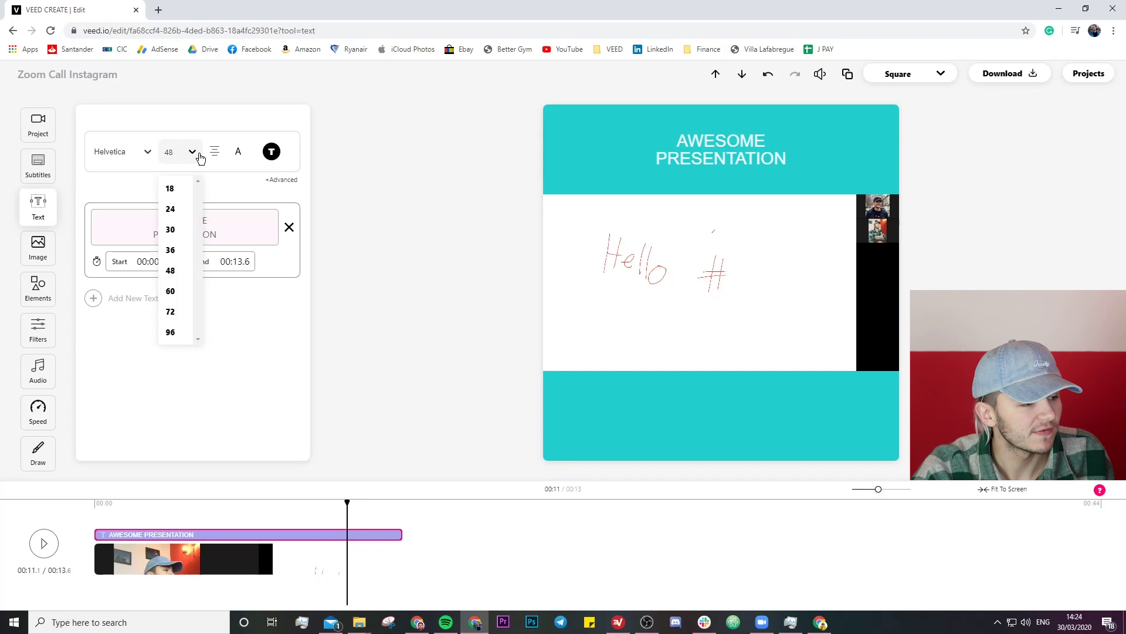
{"action": "left_click", "coordinate": [173, 291]}
{"action": "left_click", "coordinate": [693, 150]}
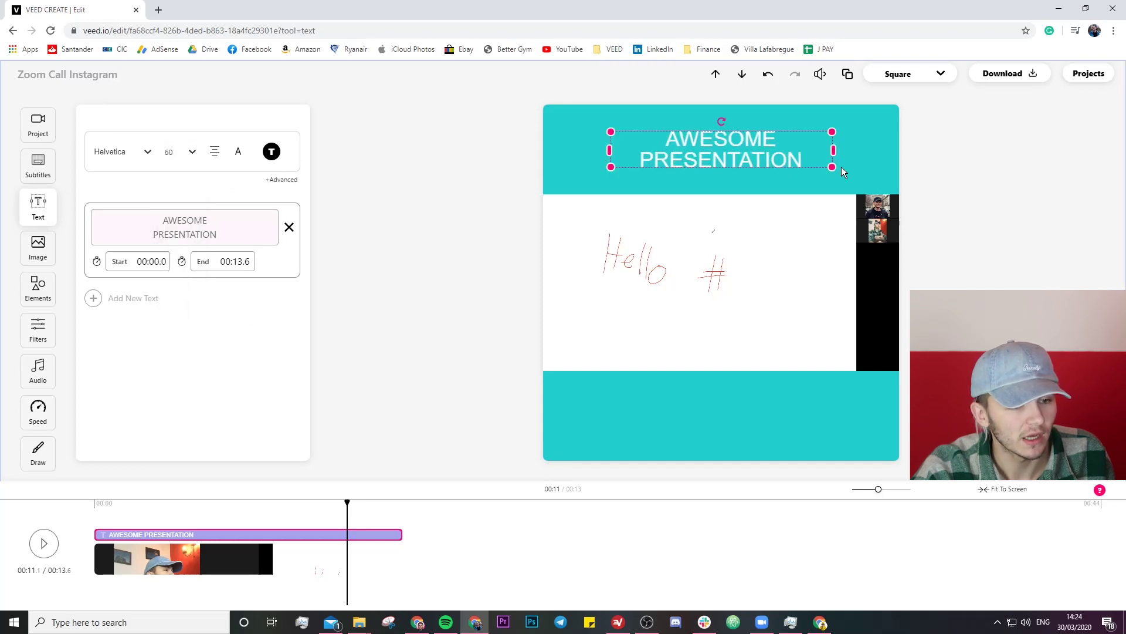
{"action": "left_click_drag", "start_coordinate": [833, 167], "coordinate": [781, 143]}
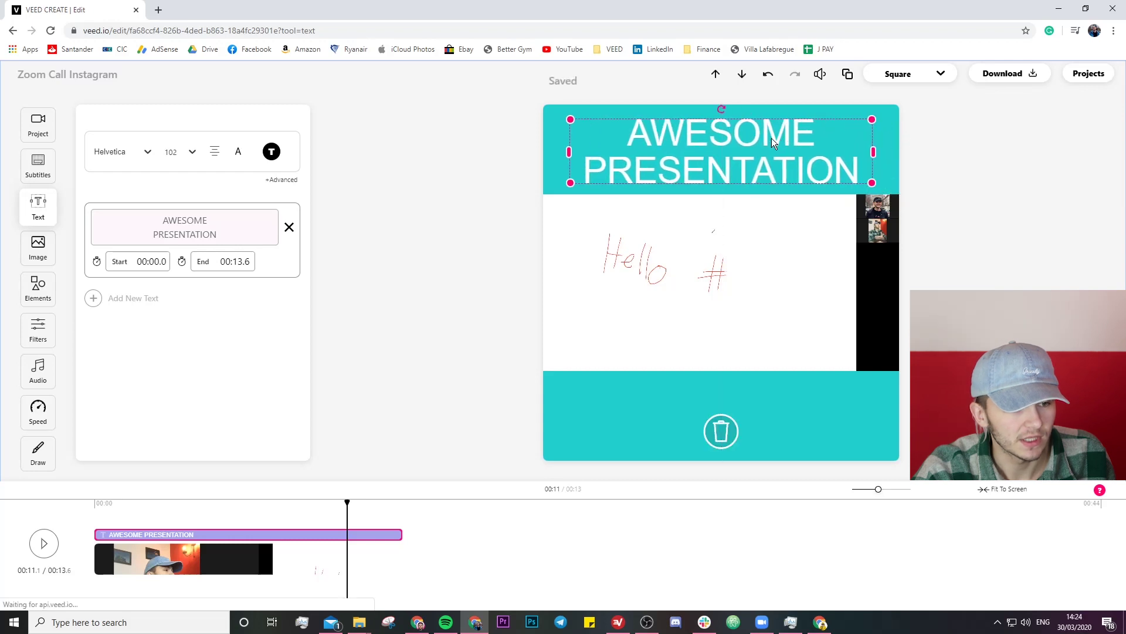
Step: Switch the headline font to Anton and centre it in the band
{"action": "left_click", "coordinate": [139, 157]}
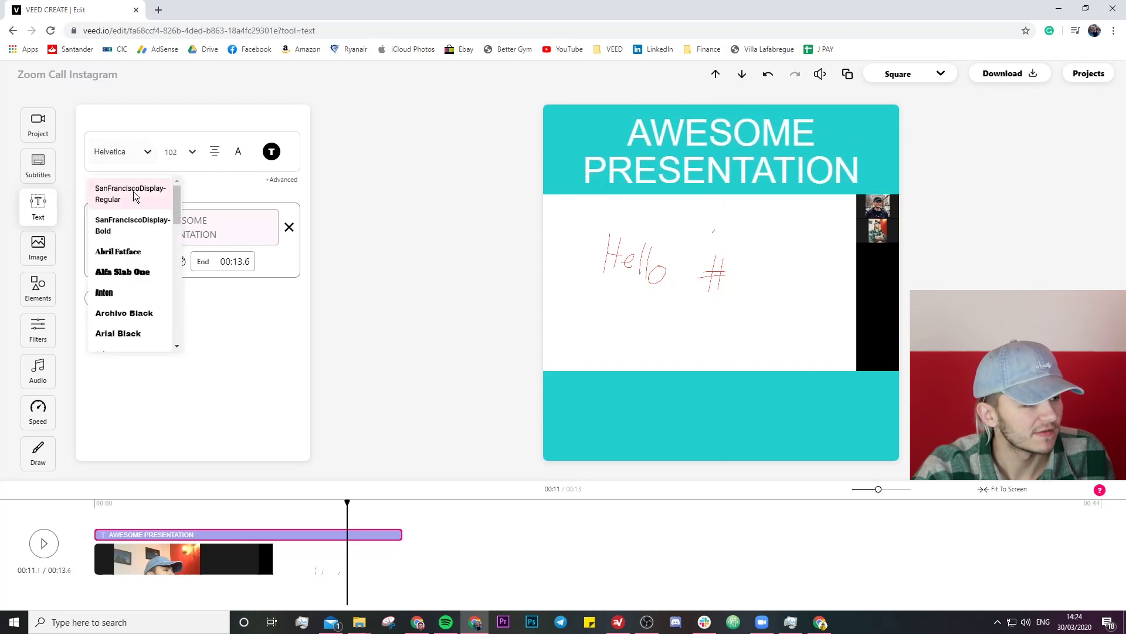
{"action": "left_click", "coordinate": [130, 288]}
{"action": "left_click", "coordinate": [697, 156]}
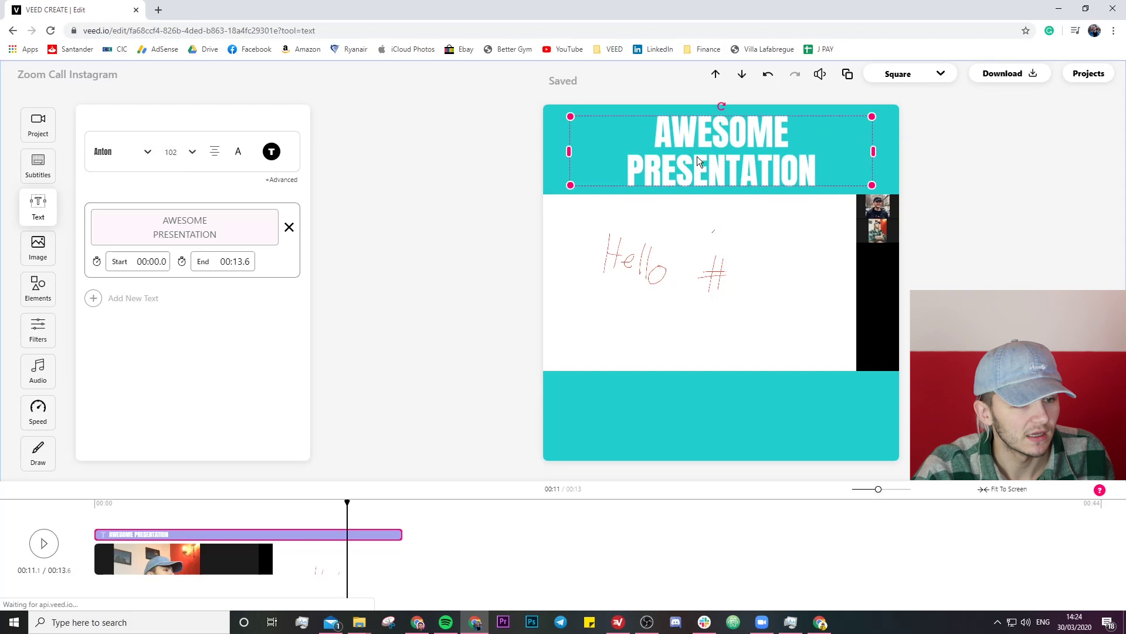
{"action": "mouse_move", "coordinate": [735, 154]}
{"action": "left_mouse_down"}
{"action": "mouse_move", "coordinate": [747, 152]}
{"action": "mouse_move", "coordinate": [734, 152]}
{"action": "left_mouse_up"}
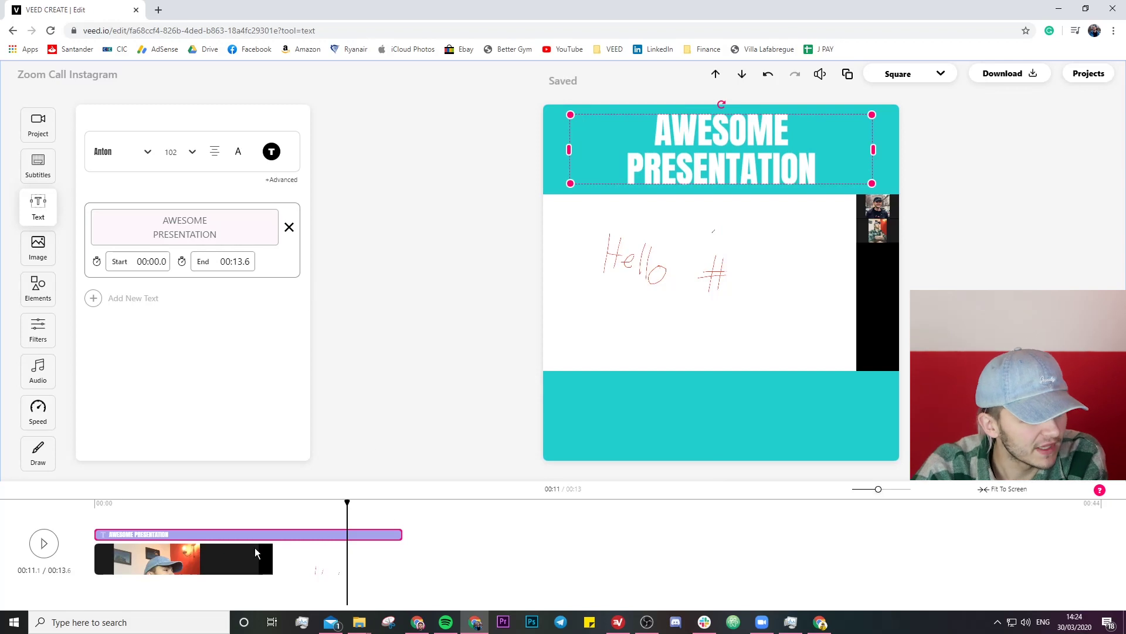
{"action": "left_click_drag", "start_coordinate": [402, 533], "coordinate": [295, 535]}
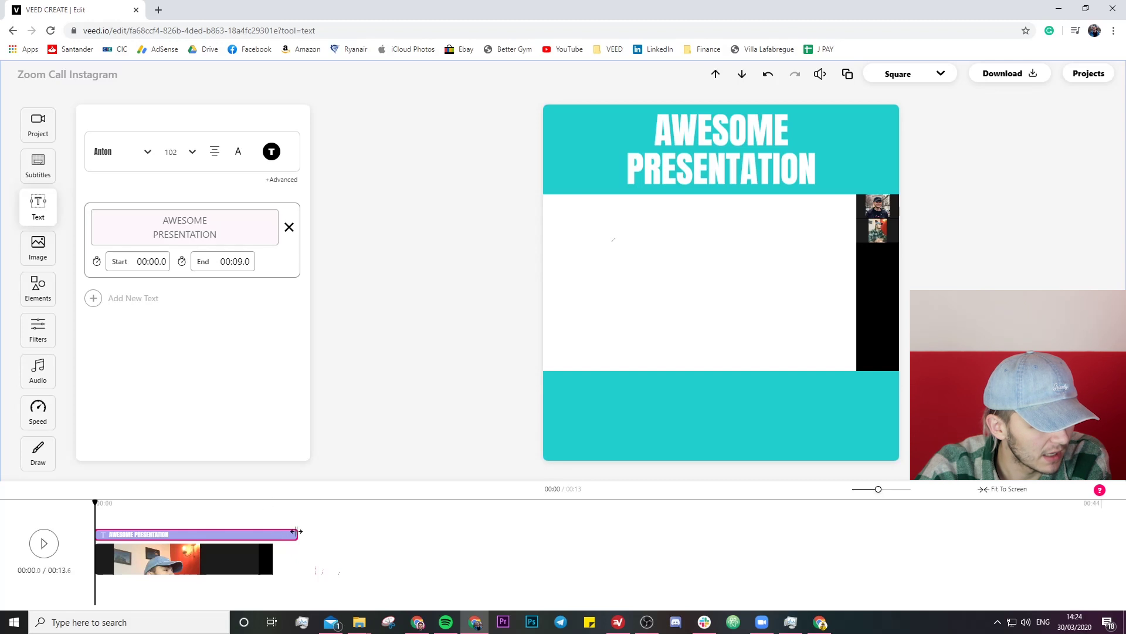
{"action": "left_click_drag", "start_coordinate": [297, 532], "coordinate": [411, 533]}
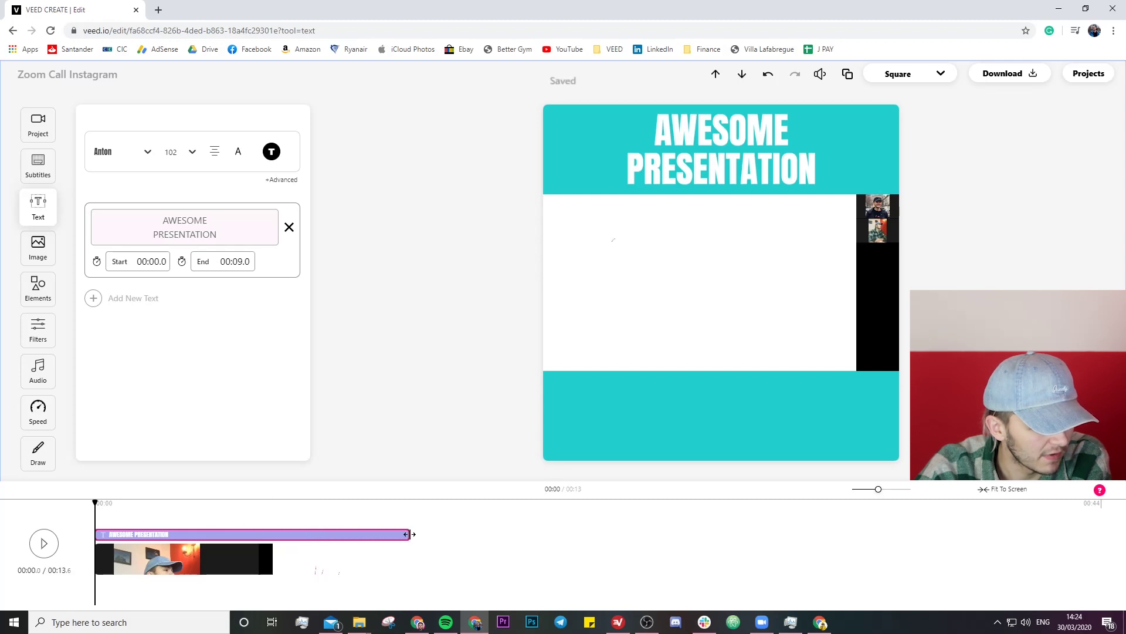
{"action": "left_click", "coordinate": [327, 506]}
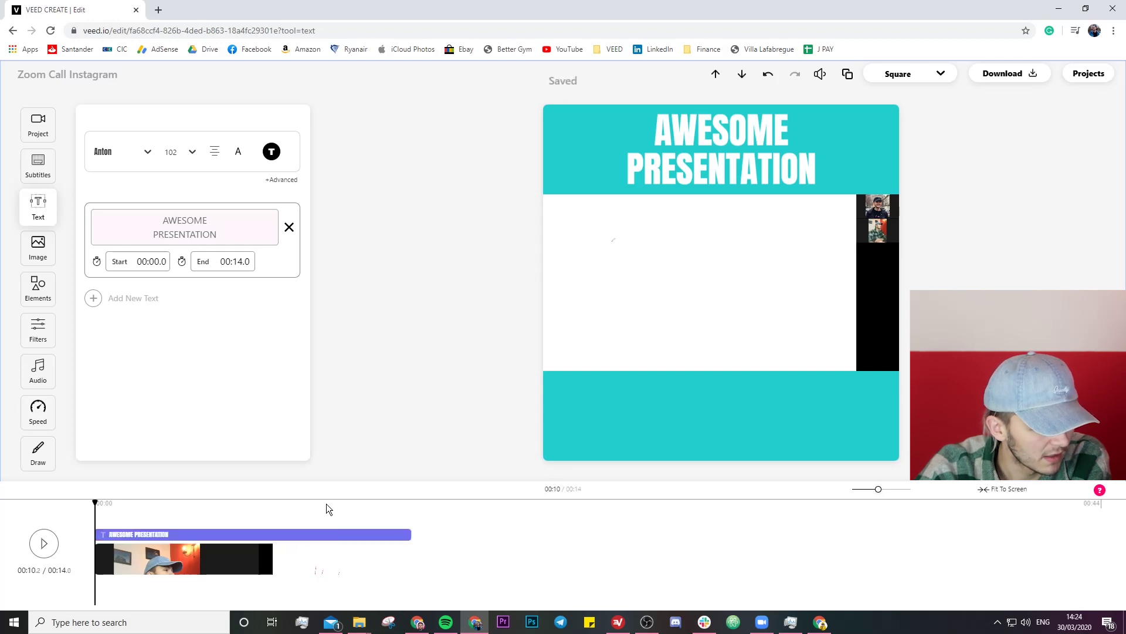
{"action": "left_click", "coordinate": [51, 551]}
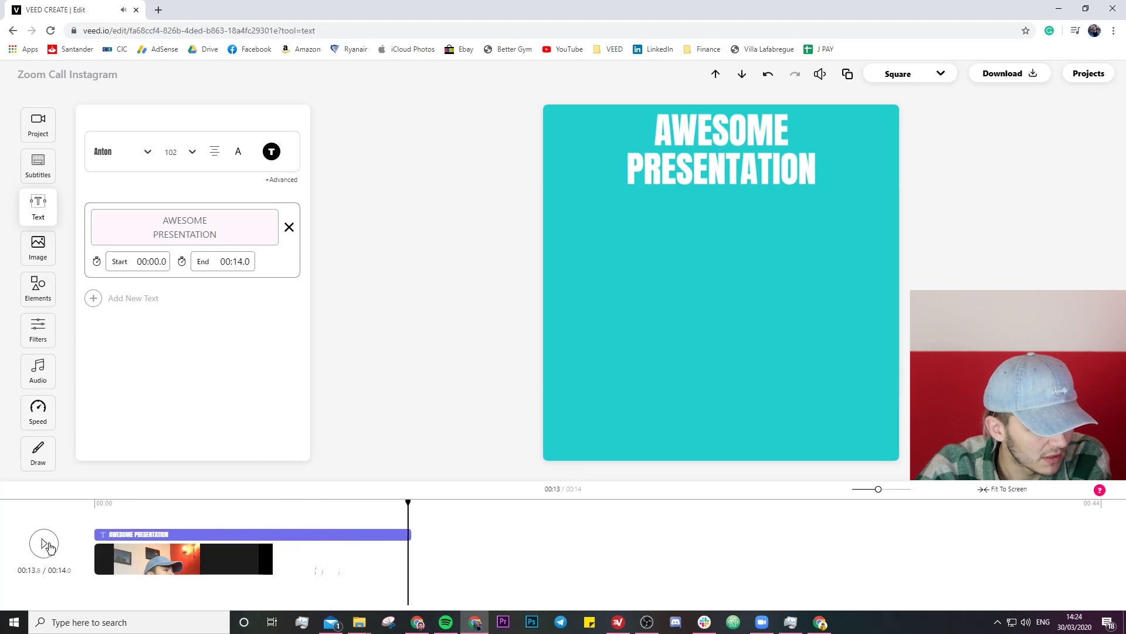
{"action": "left_click", "coordinate": [768, 74]}
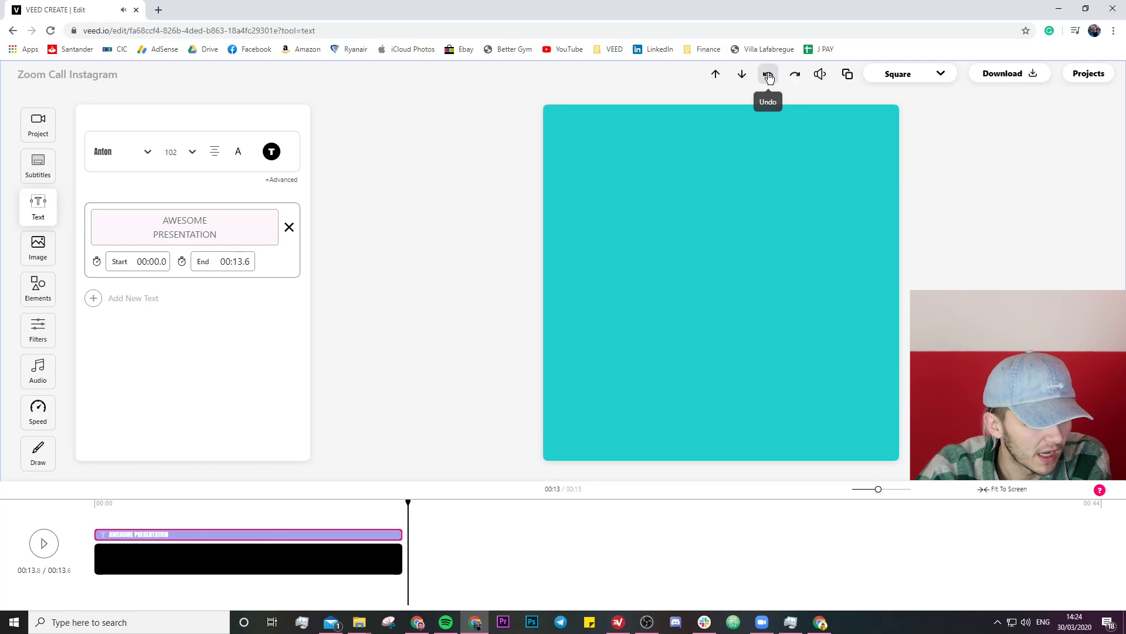
{"action": "left_click", "coordinate": [95, 502]}
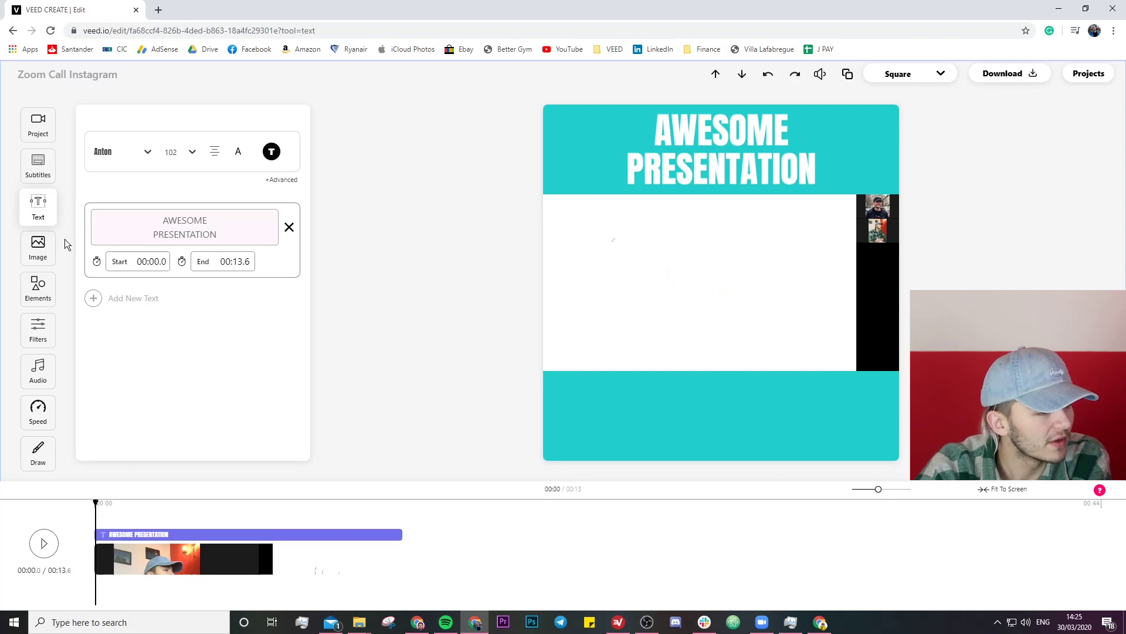
Step: Auto-generate English subtitles from the recording
{"action": "left_click", "coordinate": [39, 170]}
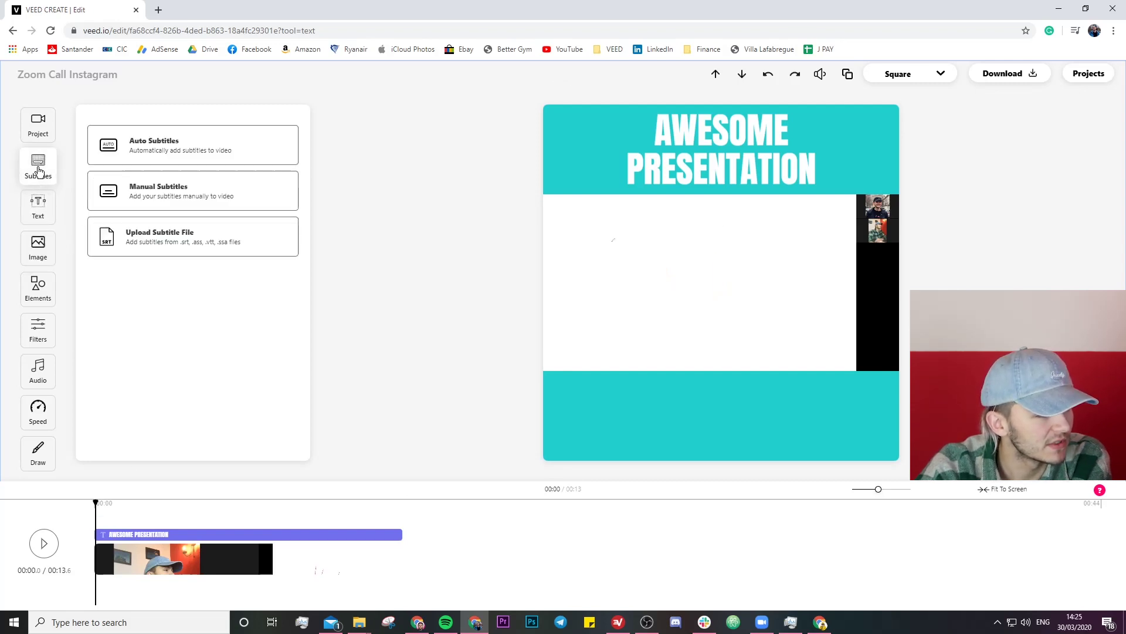
{"action": "left_click", "coordinate": [139, 148]}
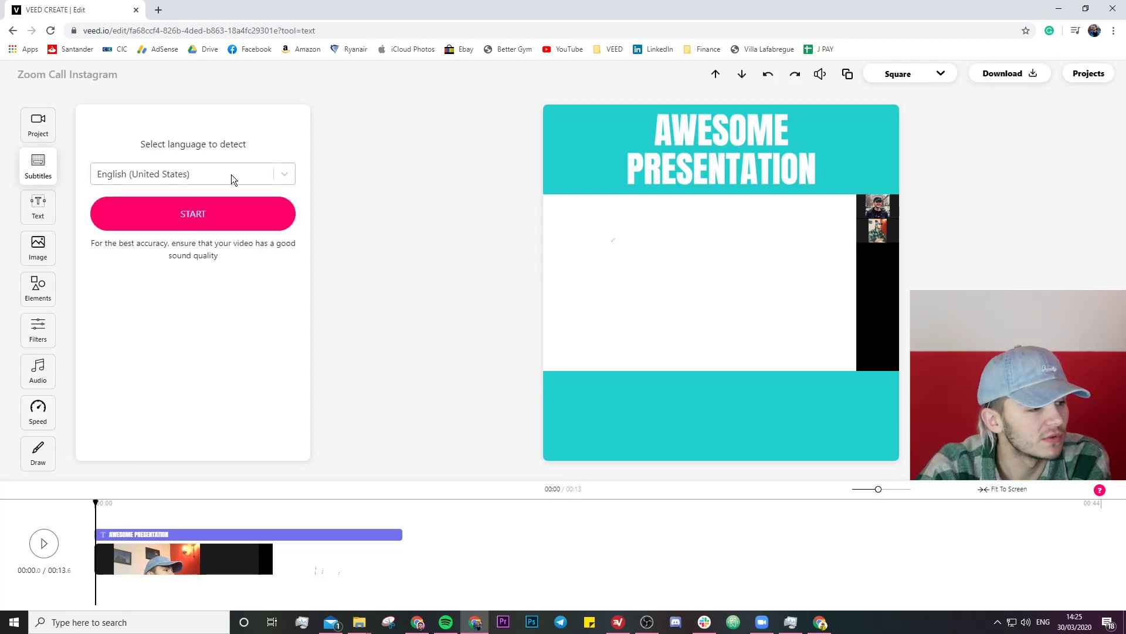
{"action": "left_click", "coordinate": [196, 218]}
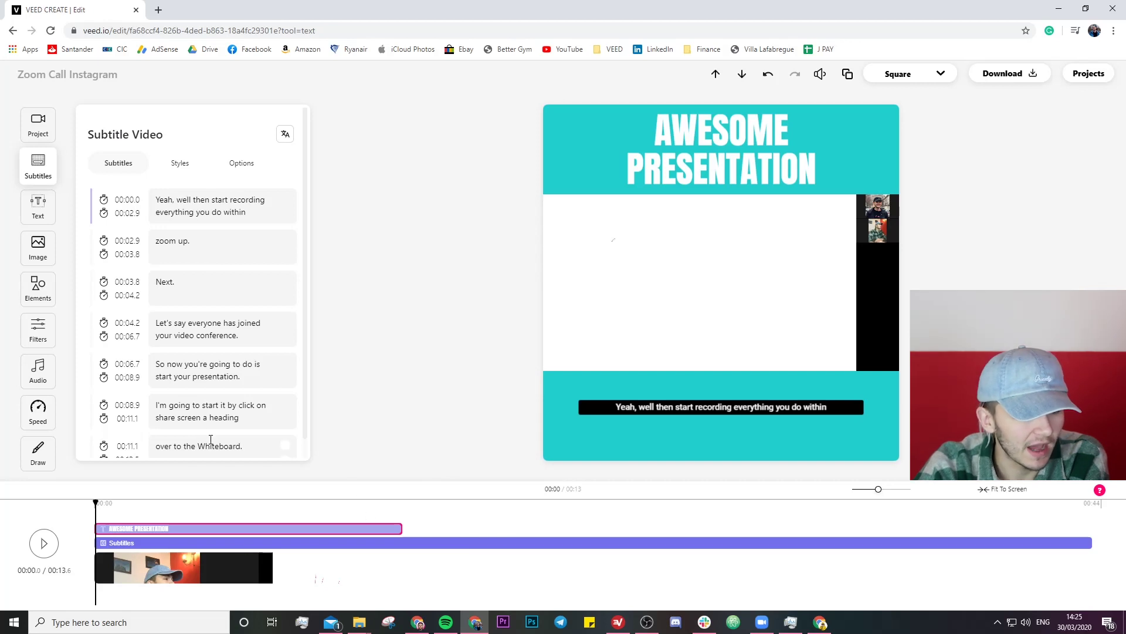
{"action": "scroll", "coordinate": [211, 439], "scroll_direction": "down", "scroll_amount": 10}
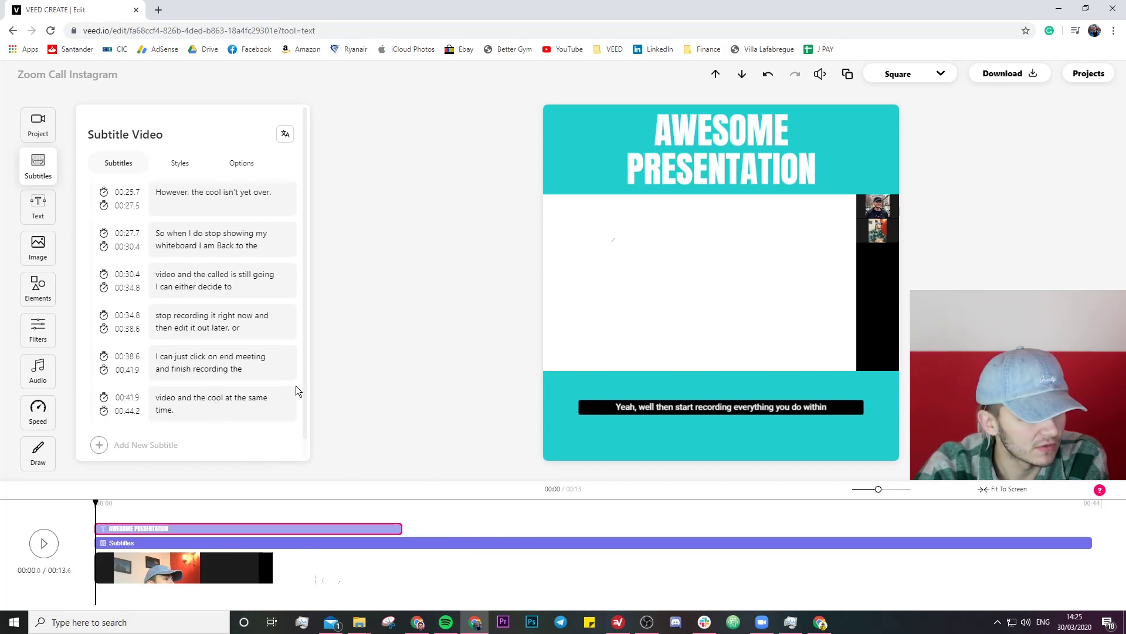
{"action": "scroll", "coordinate": [296, 391], "scroll_direction": "up", "scroll_amount": 10}
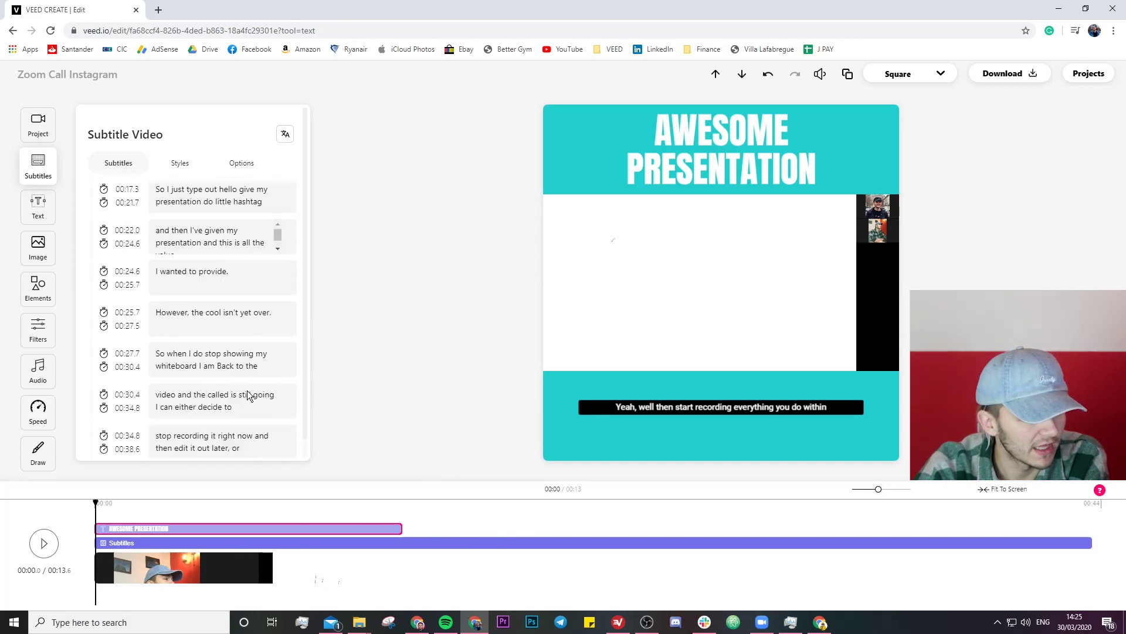
Step: Play the preview to check the subtitles, pause, and return the list to the top
{"action": "left_click", "coordinate": [50, 546]}
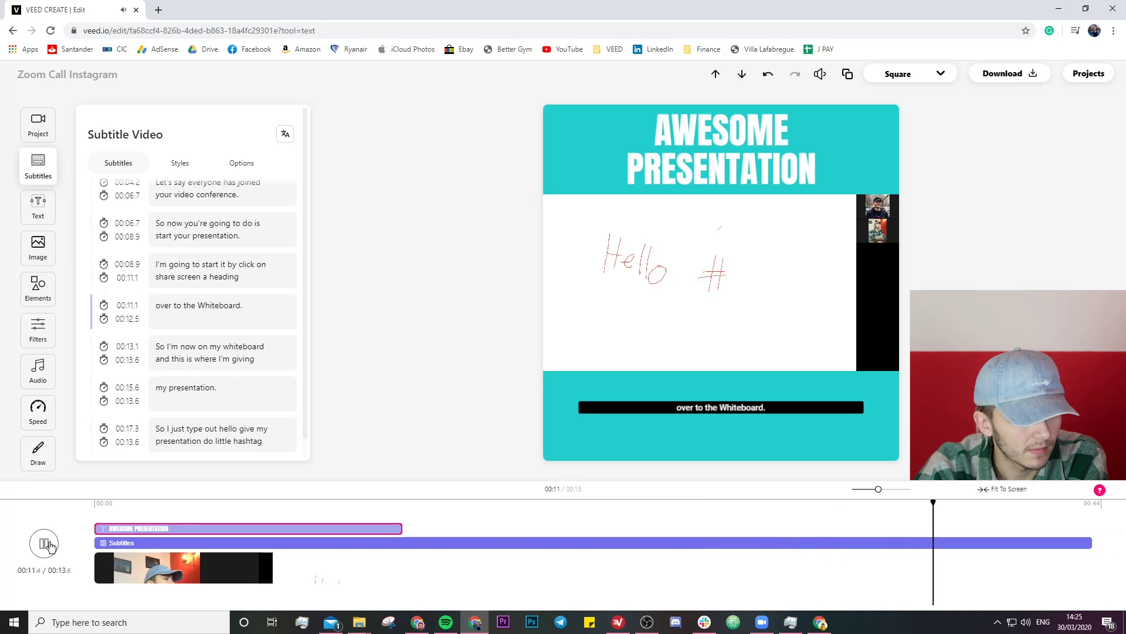
{"action": "left_click", "coordinate": [44, 543]}
{"action": "scroll", "coordinate": [223, 368], "scroll_direction": "up", "scroll_amount": 3}
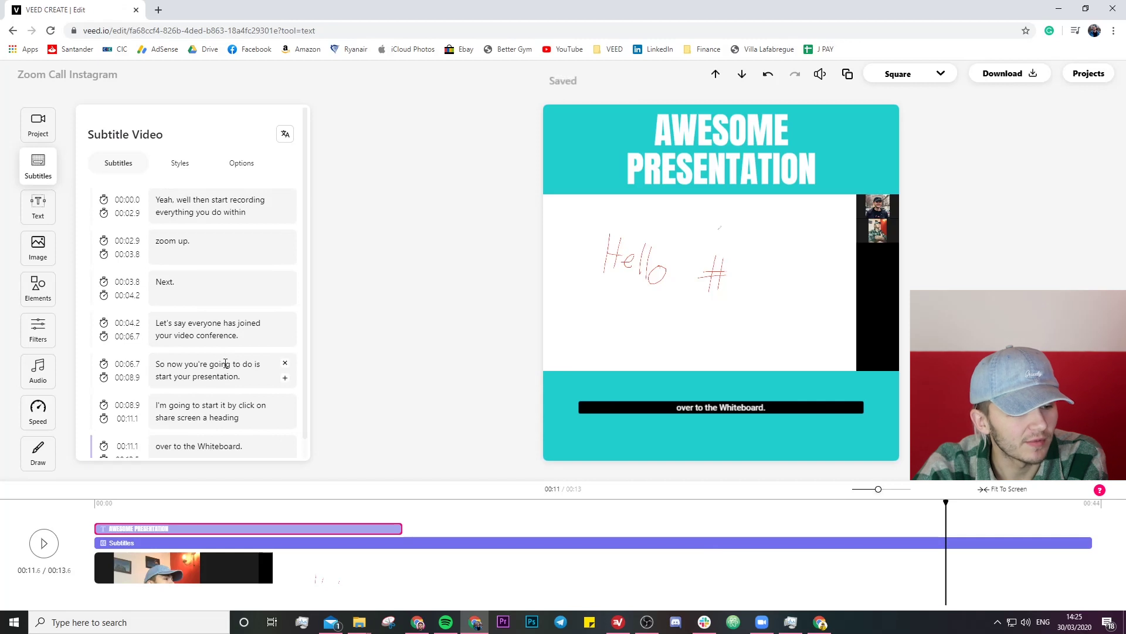
Step: Apply the Drop subtitle style and set the subtitle font size to 48
{"action": "left_click", "coordinate": [693, 407]}
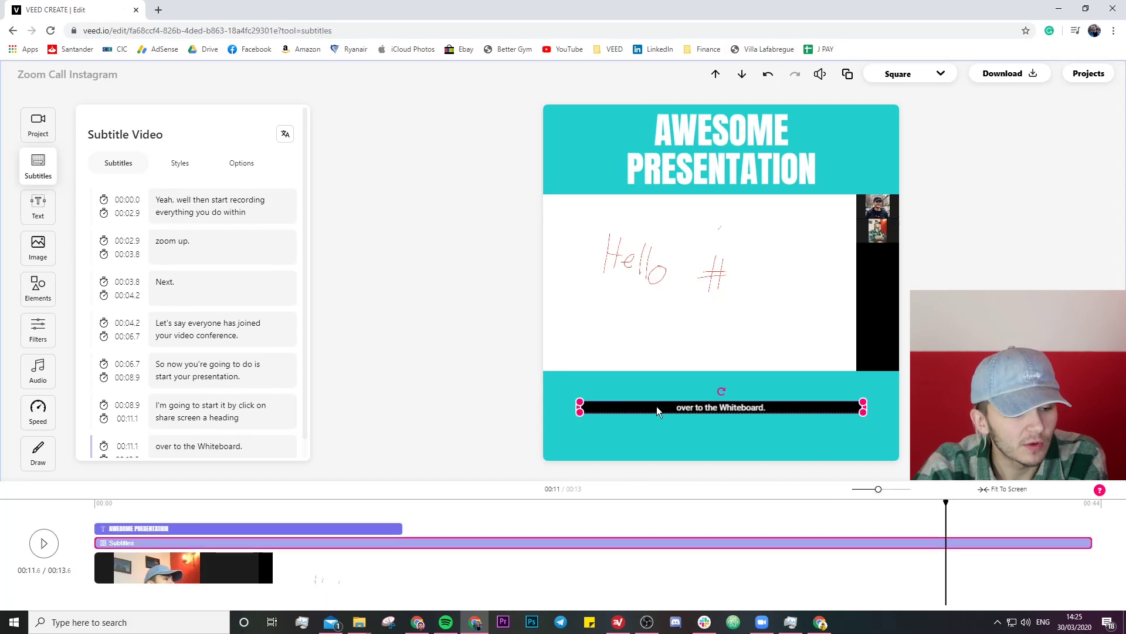
{"action": "left_click", "coordinate": [182, 164]}
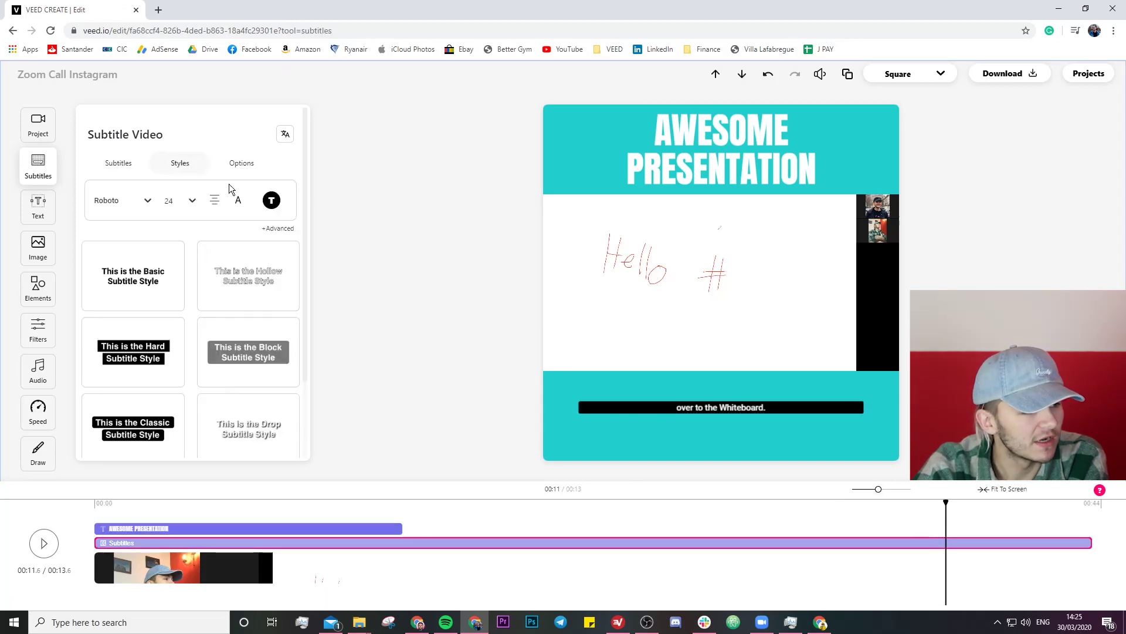
{"action": "left_click", "coordinate": [239, 434]}
{"action": "left_click", "coordinate": [183, 202]}
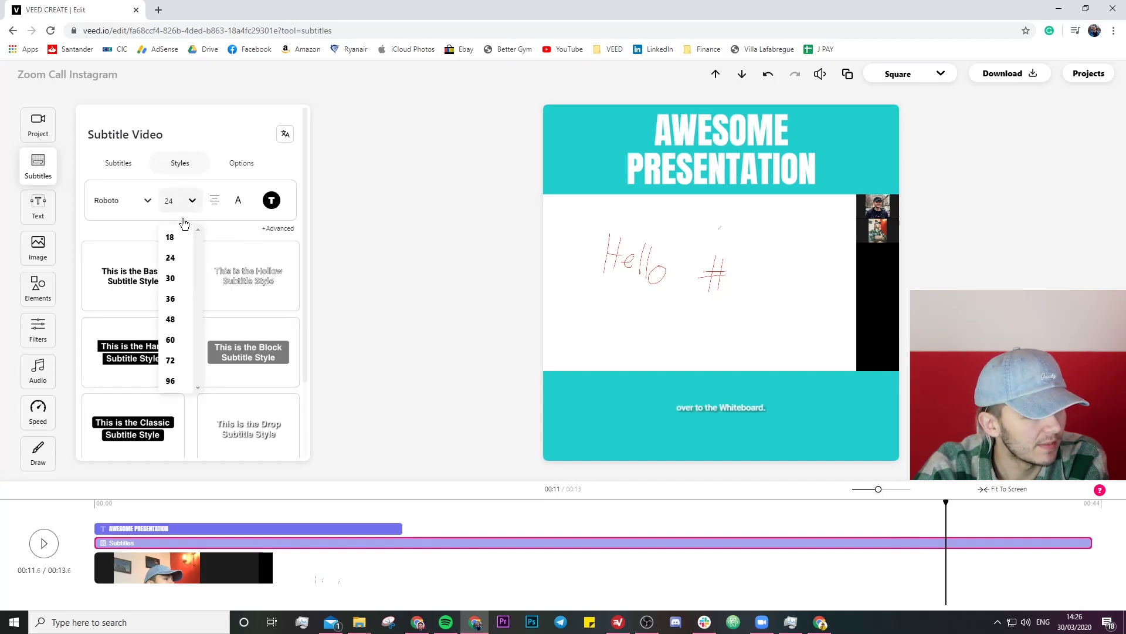
{"action": "left_click", "coordinate": [171, 360]}
{"action": "left_click", "coordinate": [618, 412]}
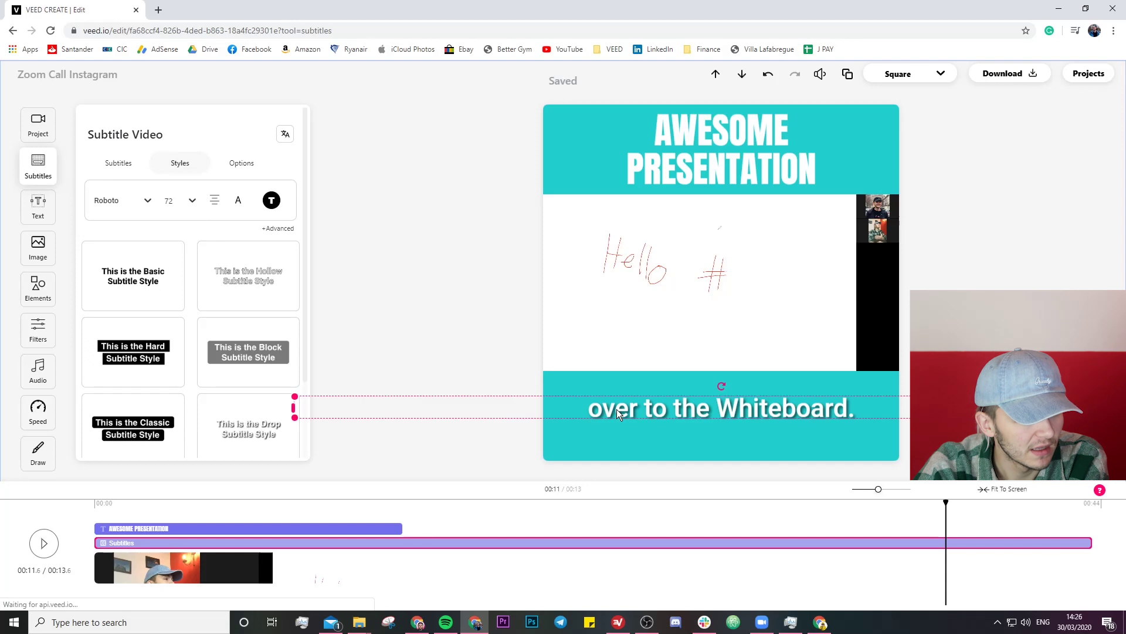
{"action": "left_click", "coordinate": [191, 200]}
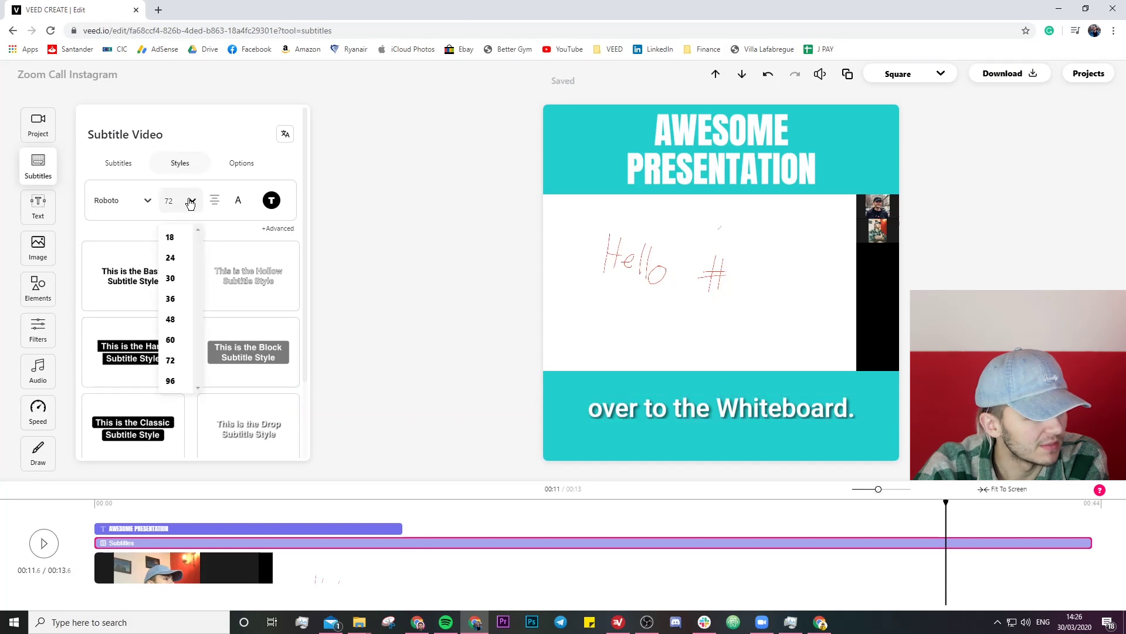
{"action": "left_click", "coordinate": [171, 320]}
Step: Widen the subtitle box across the lower turquoise band
{"action": "left_click", "coordinate": [631, 408]}
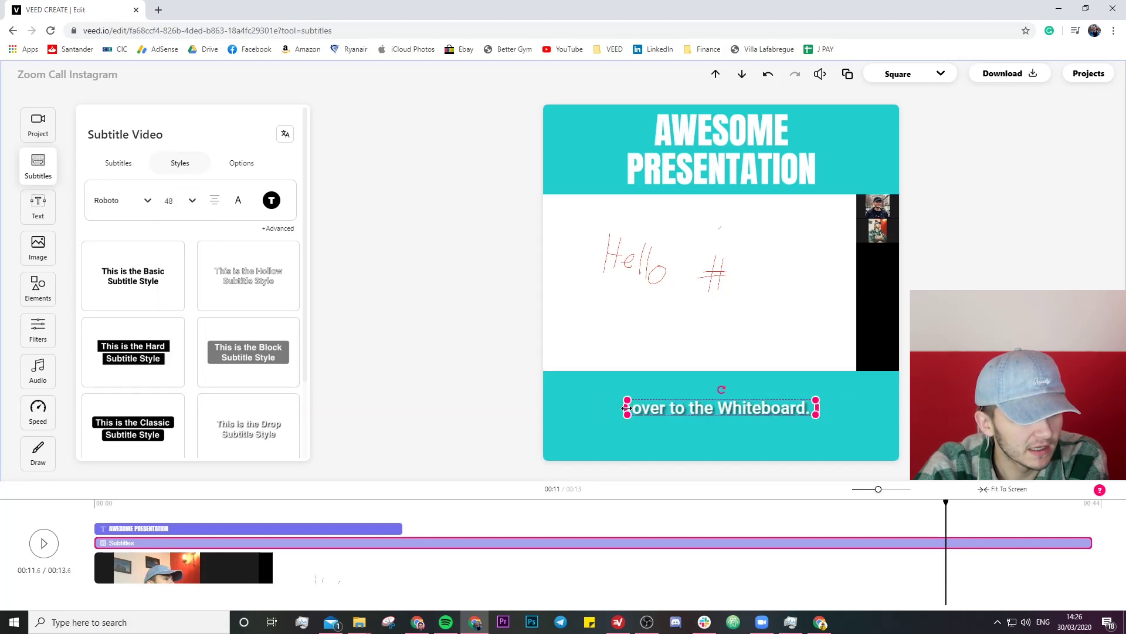
{"action": "left_click_drag", "start_coordinate": [627, 407], "coordinate": [553, 408]}
{"action": "left_click_drag", "start_coordinate": [816, 408], "coordinate": [886, 408]}
{"action": "mouse_move", "coordinate": [695, 405]}
{"action": "left_mouse_down"}
{"action": "mouse_move", "coordinate": [707, 405]}
{"action": "mouse_move", "coordinate": [695, 396]}
{"action": "left_mouse_up"}
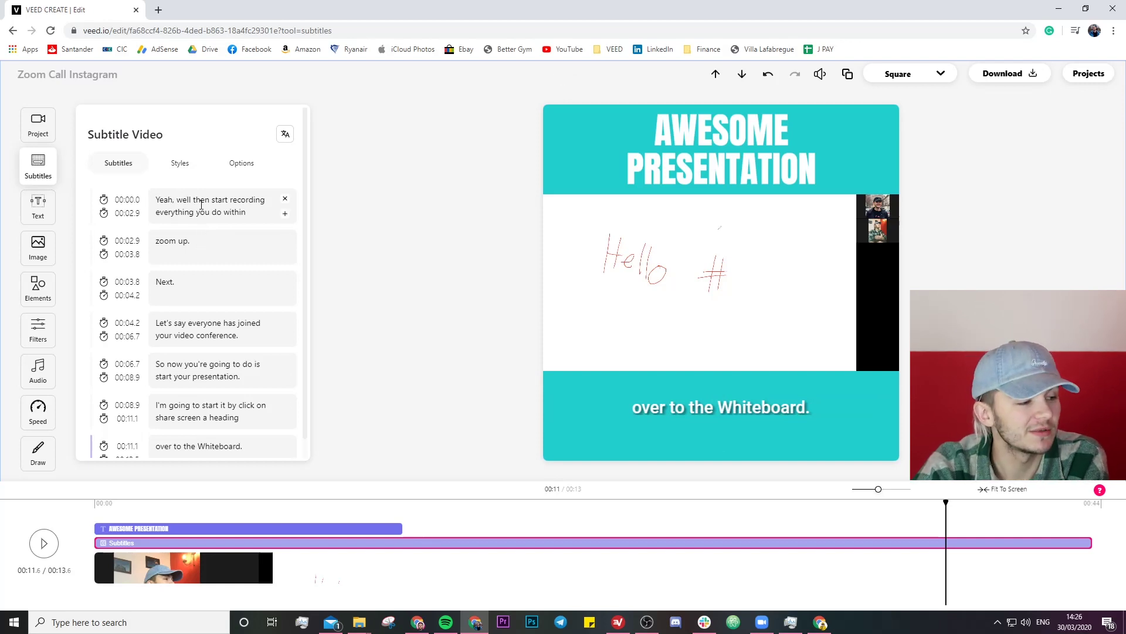
Step: Preview the 'zoom up.', 'Next.' and 'everyone has joined' subtitle lines
{"action": "left_click", "coordinate": [214, 250]}
{"action": "left_click", "coordinate": [225, 295]}
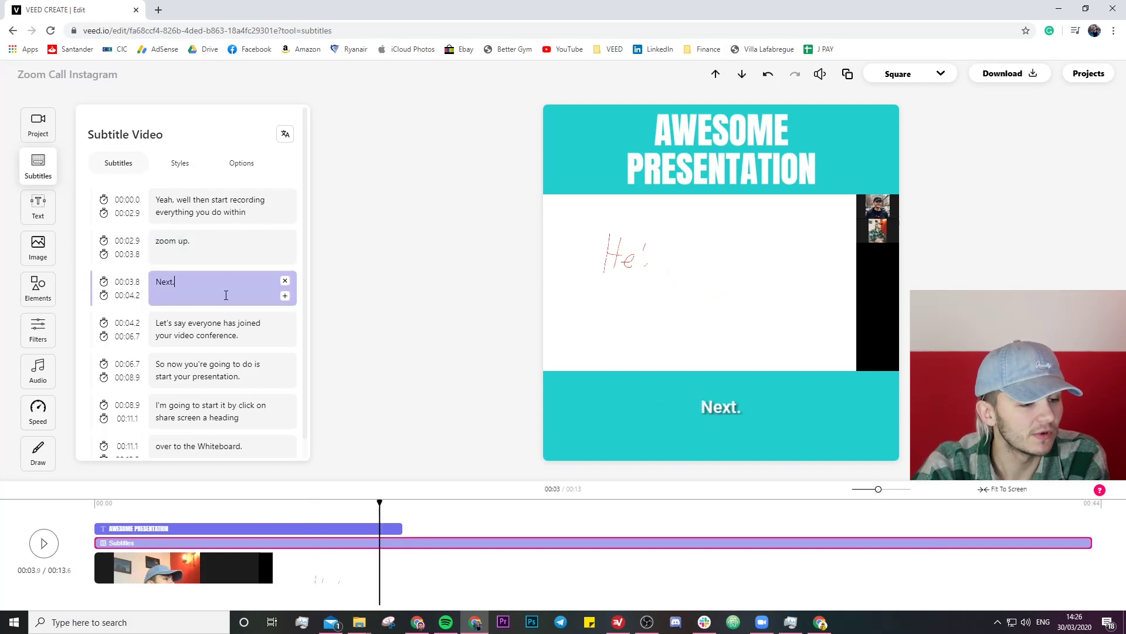
{"action": "left_click", "coordinate": [198, 334]}
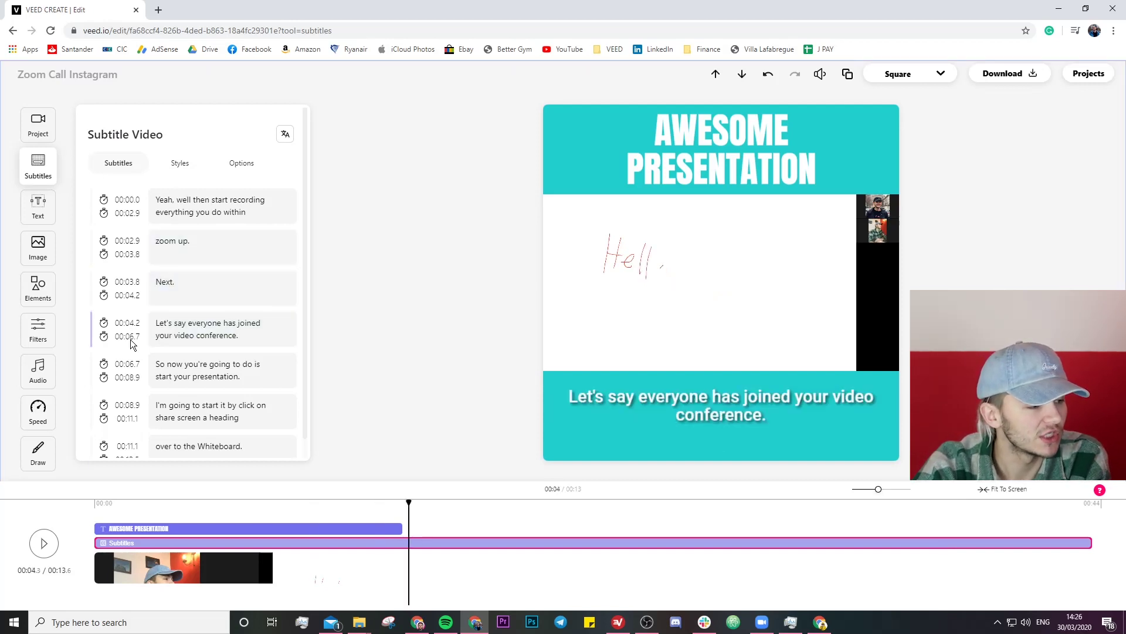
{"action": "left_click", "coordinate": [179, 288]}
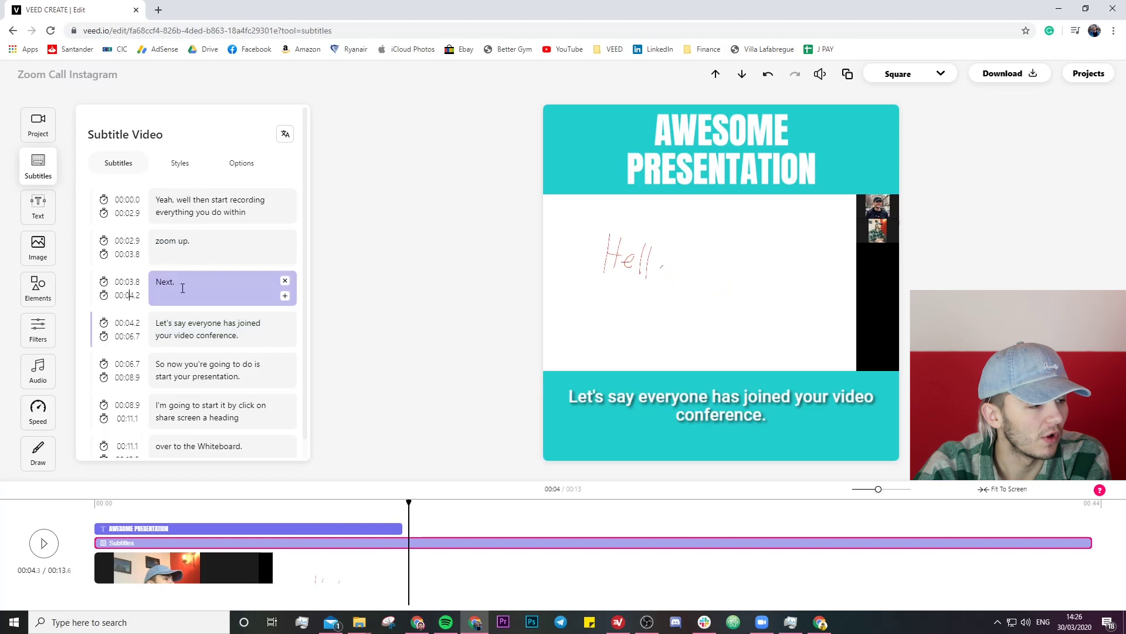
{"action": "left_click", "coordinate": [220, 241]}
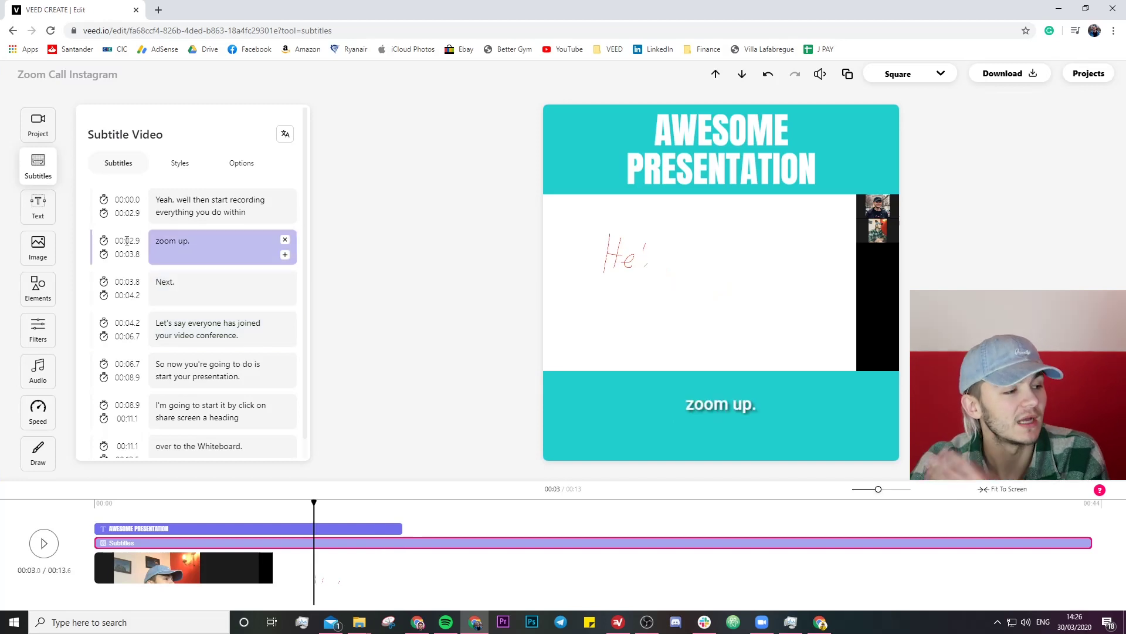
Step: Upload the Rolling Stones 'Sympathy For The Devil' mp3 as background audio
{"action": "left_click", "coordinate": [38, 371]}
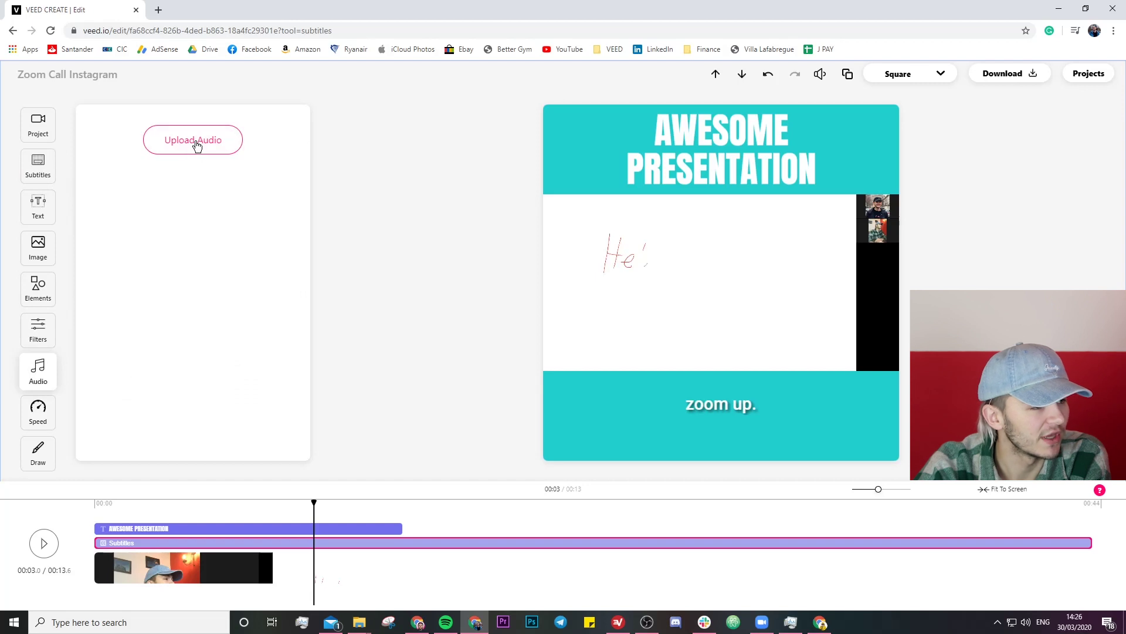
{"action": "left_click", "coordinate": [196, 145]}
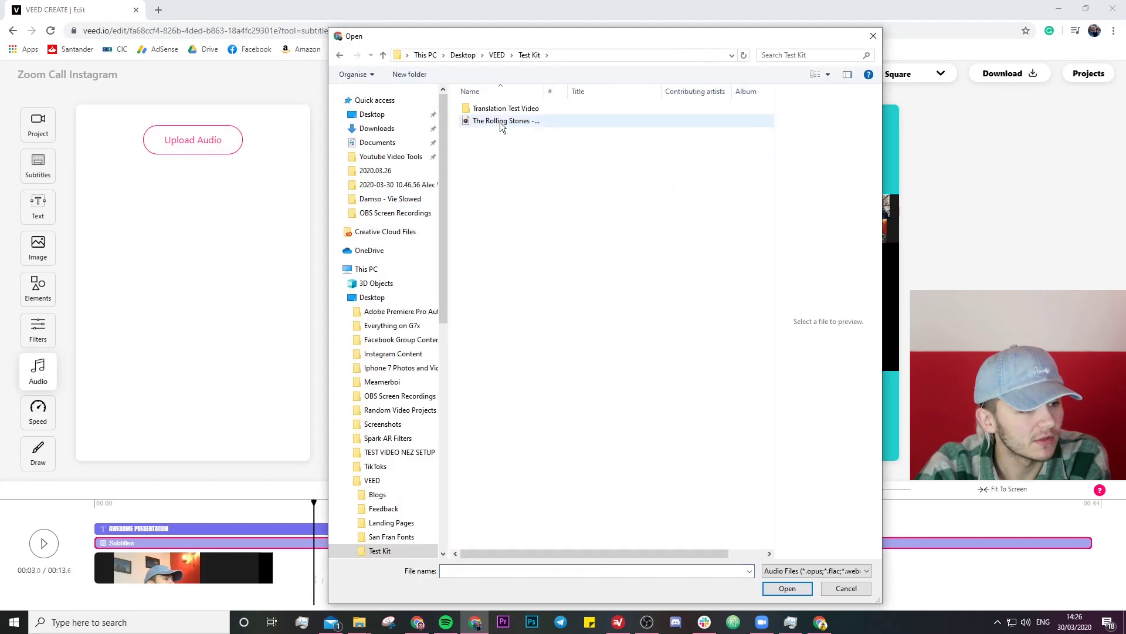
{"action": "left_click", "coordinate": [504, 120]}
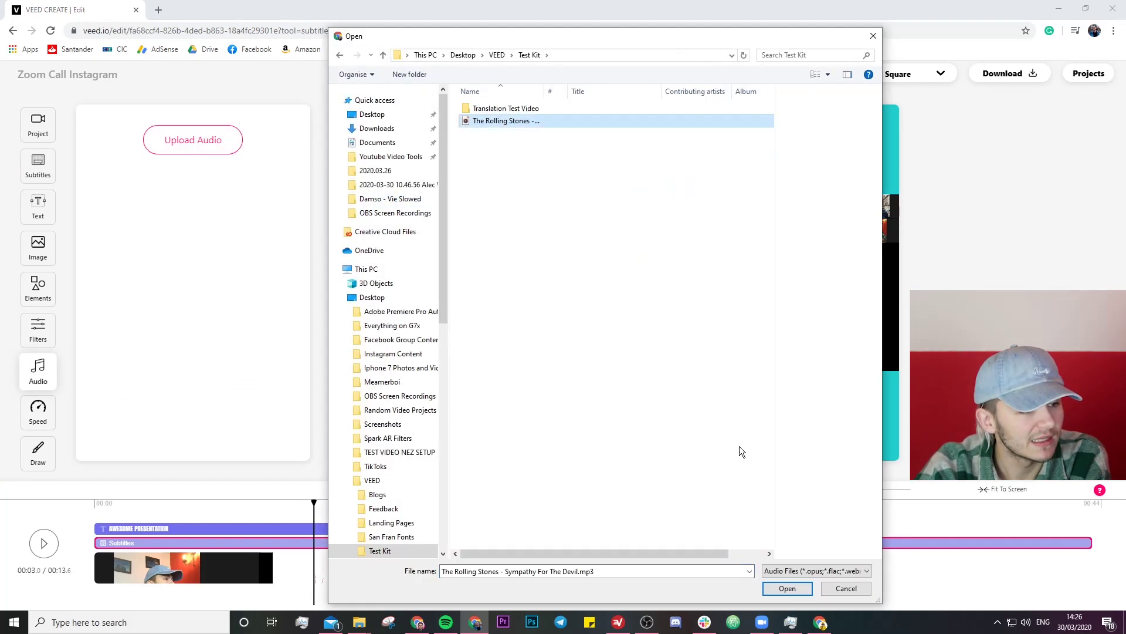
{"action": "left_click", "coordinate": [787, 588]}
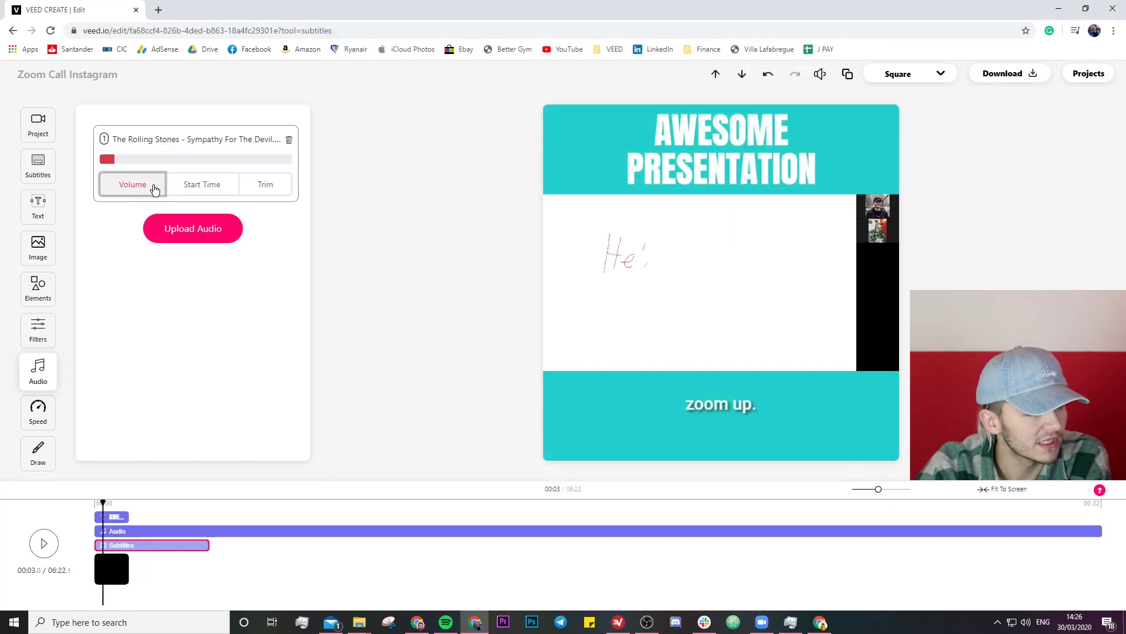
Step: Trim the end of the music track and lower its volume to 45%
{"action": "left_click", "coordinate": [136, 190]}
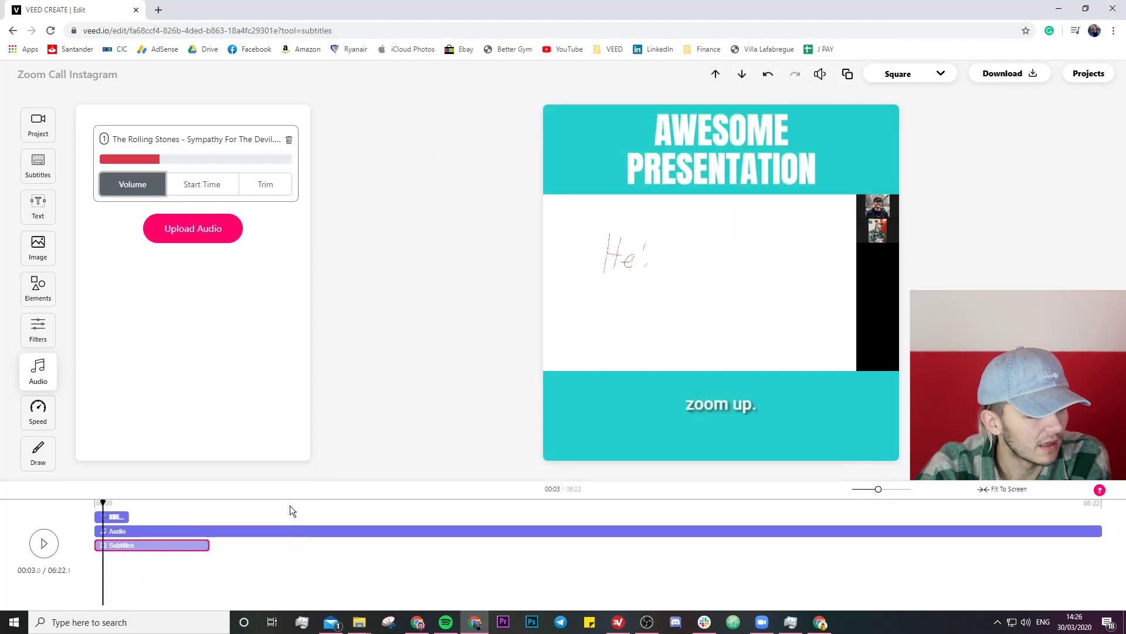
{"action": "left_click", "coordinate": [250, 184]}
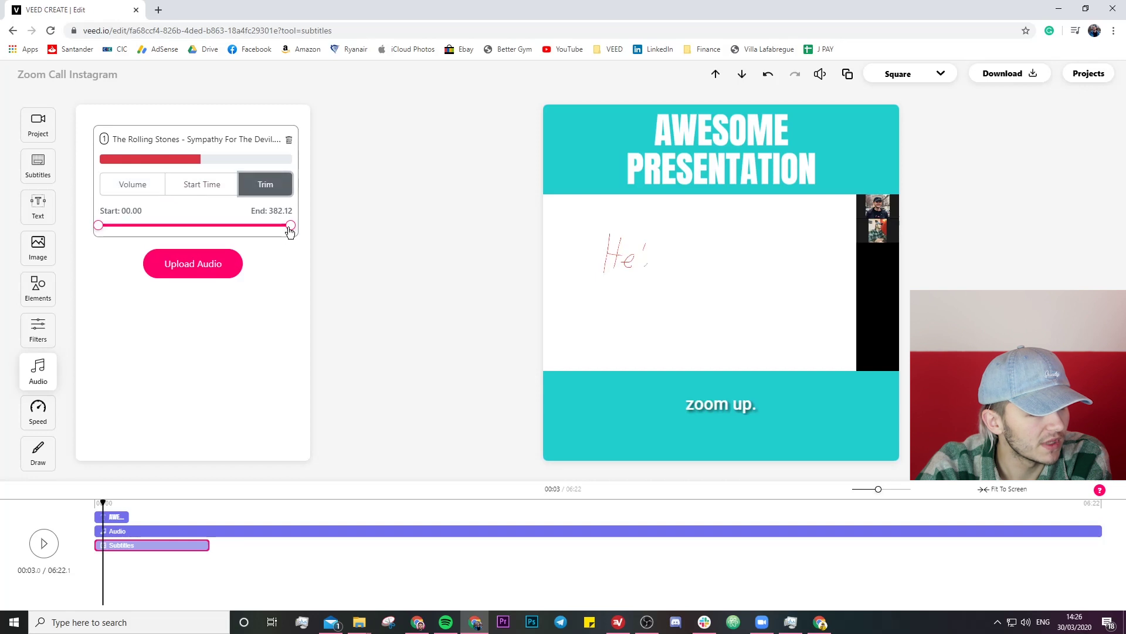
{"action": "left_click_drag", "start_coordinate": [289, 228], "coordinate": [122, 228]}
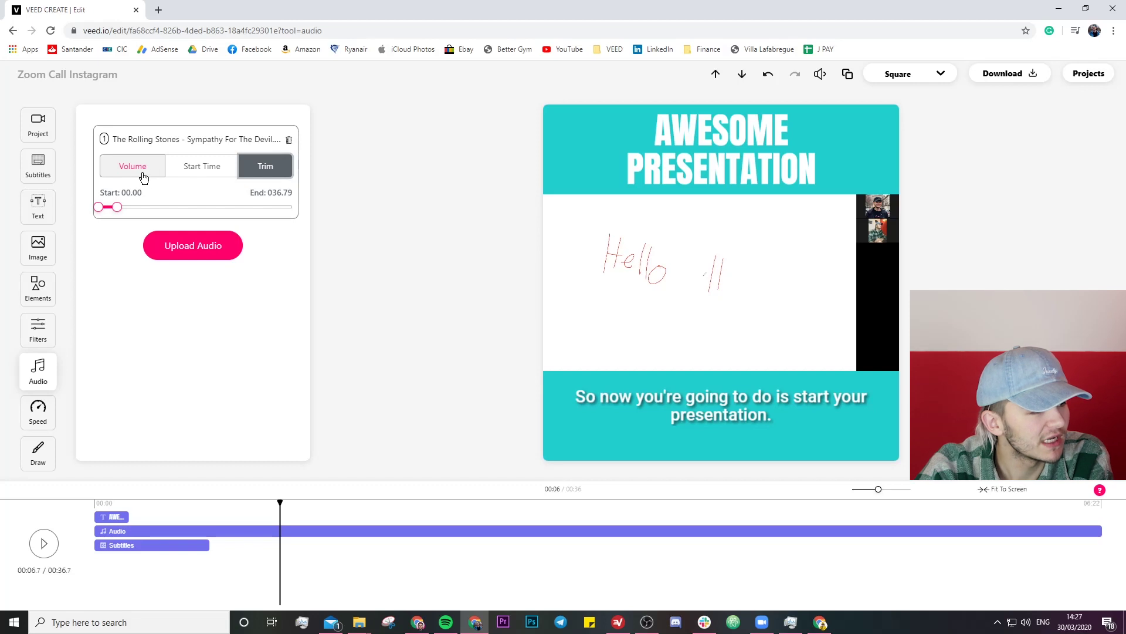
{"action": "left_click", "coordinate": [132, 167]}
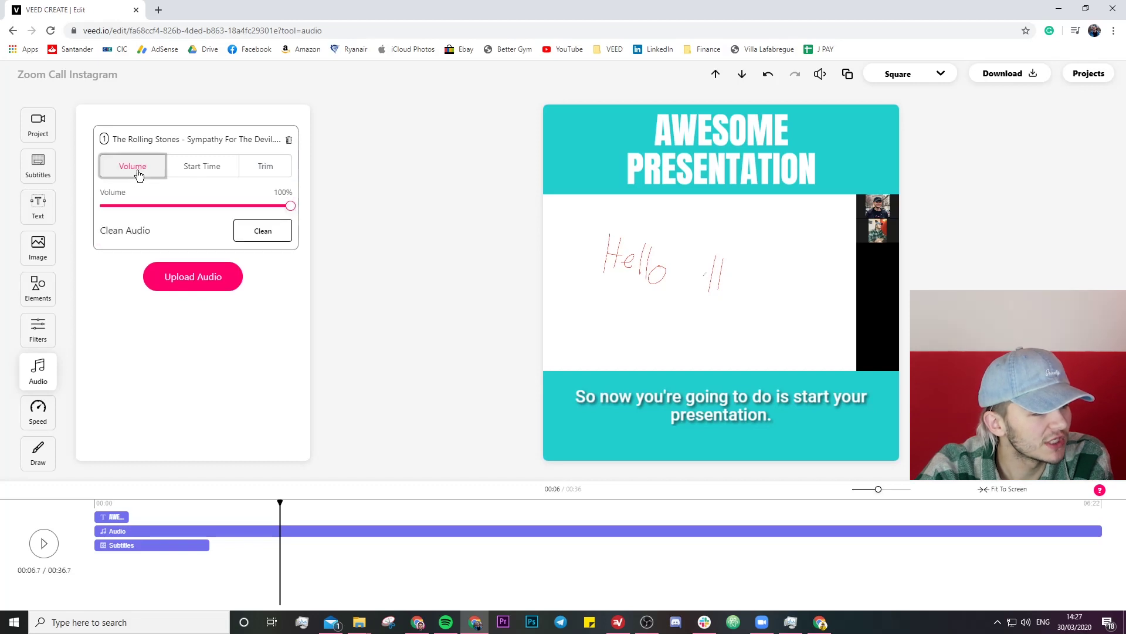
{"action": "left_click_drag", "start_coordinate": [291, 211], "coordinate": [188, 214]}
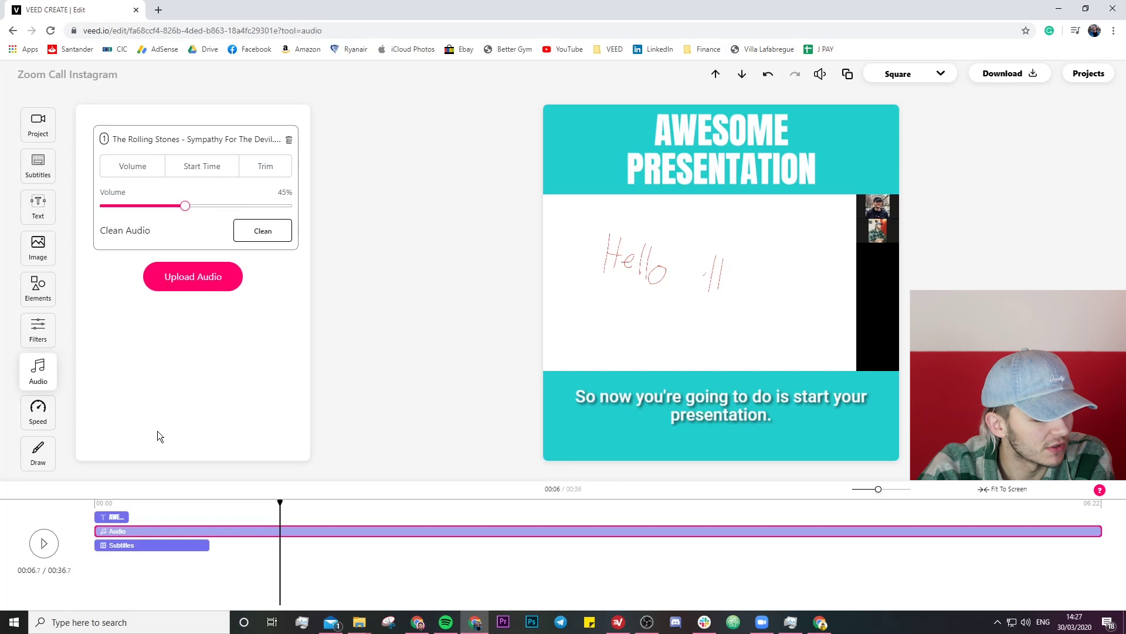
Step: Play back the preview, delete the Sympathy For The Devil track, and start the export
{"action": "left_click", "coordinate": [130, 503]}
{"action": "left_click", "coordinate": [94, 505]}
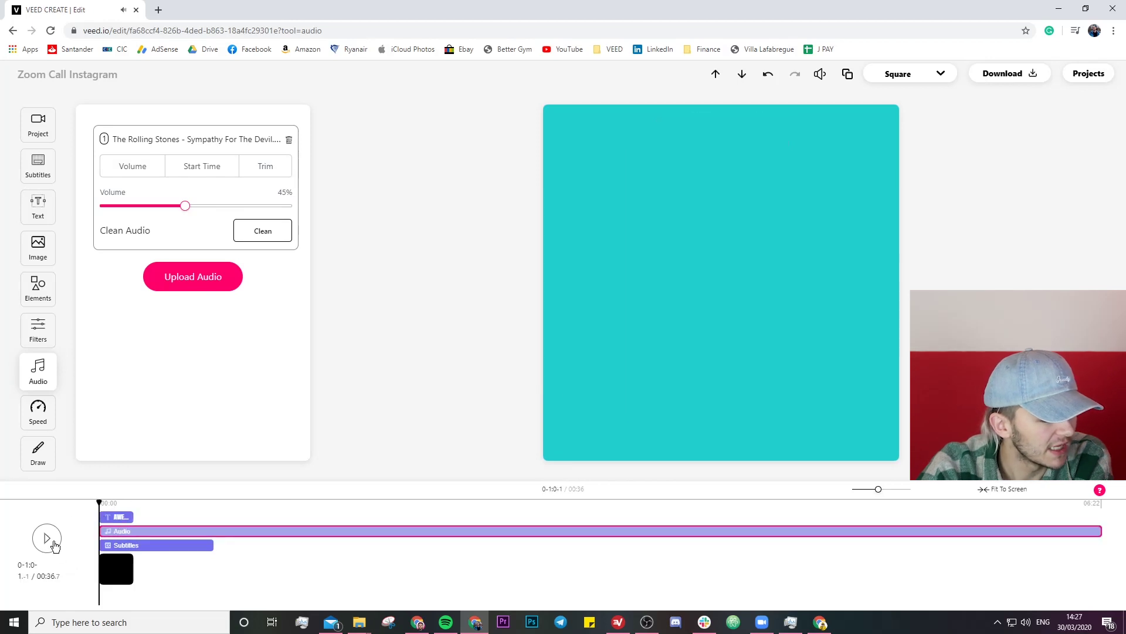
{"action": "left_click", "coordinate": [54, 545]}
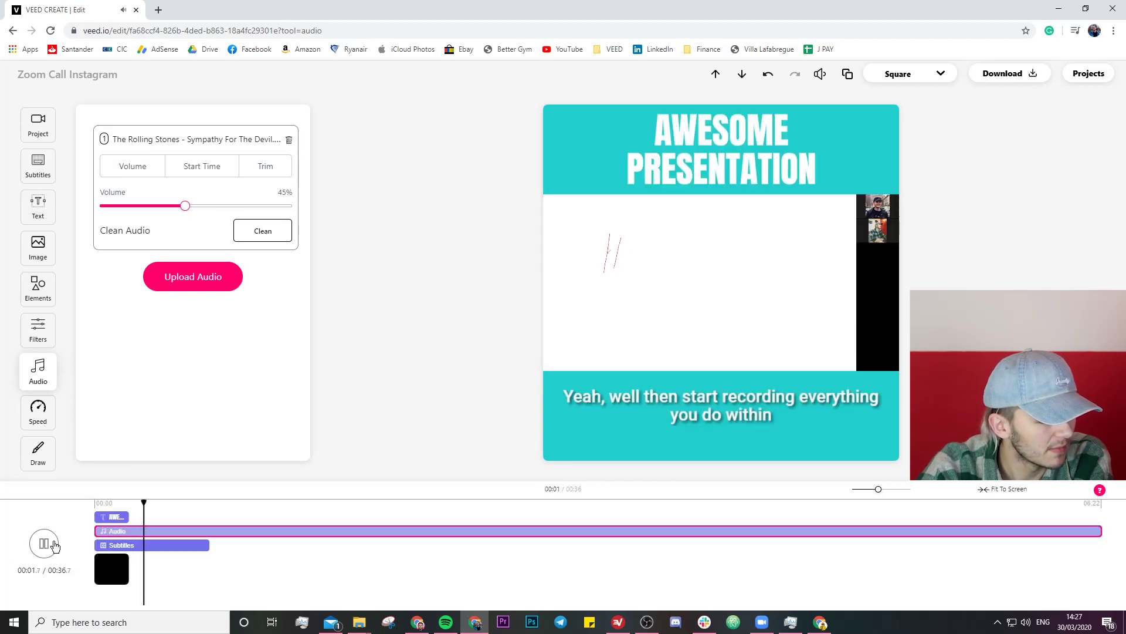
{"action": "left_click", "coordinate": [55, 545]}
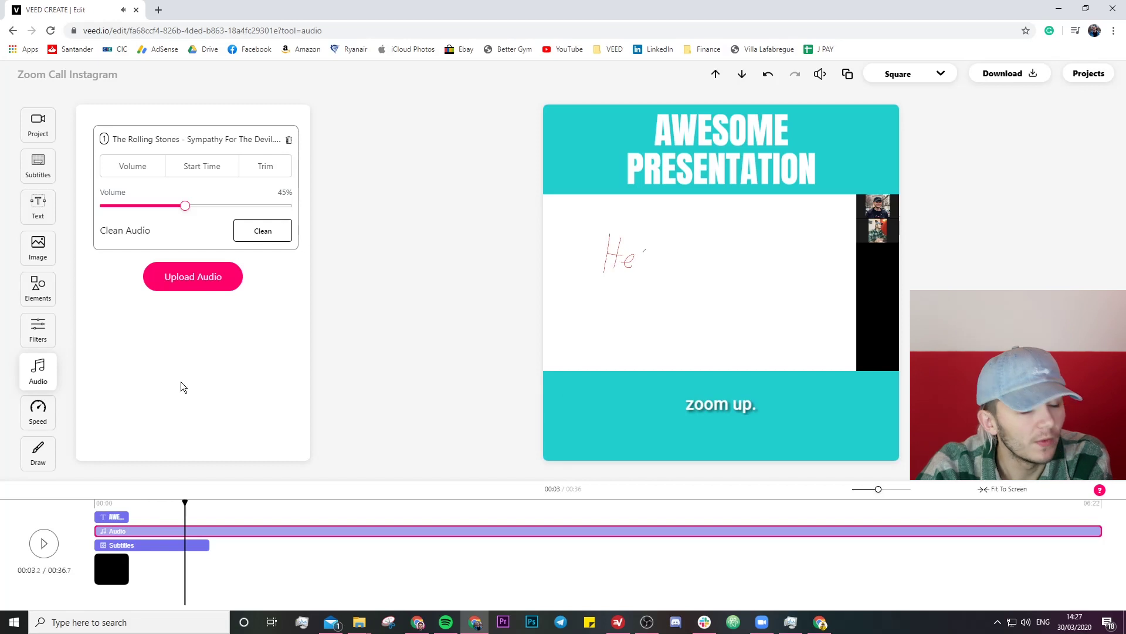
{"action": "left_click", "coordinate": [289, 141]}
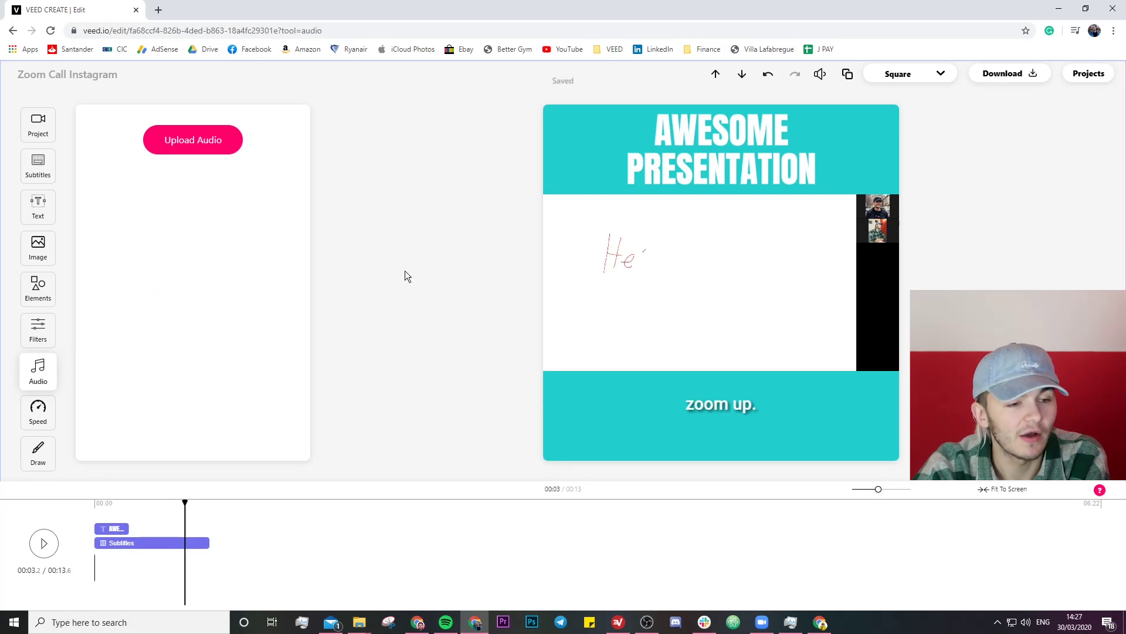
{"action": "left_click", "coordinate": [1007, 74]}
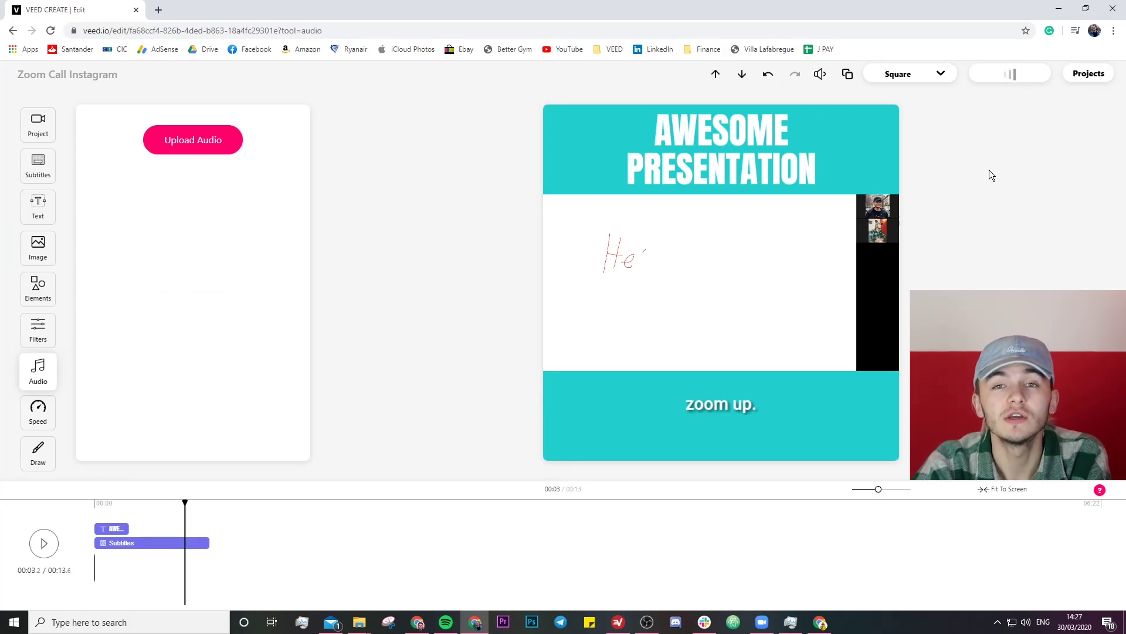